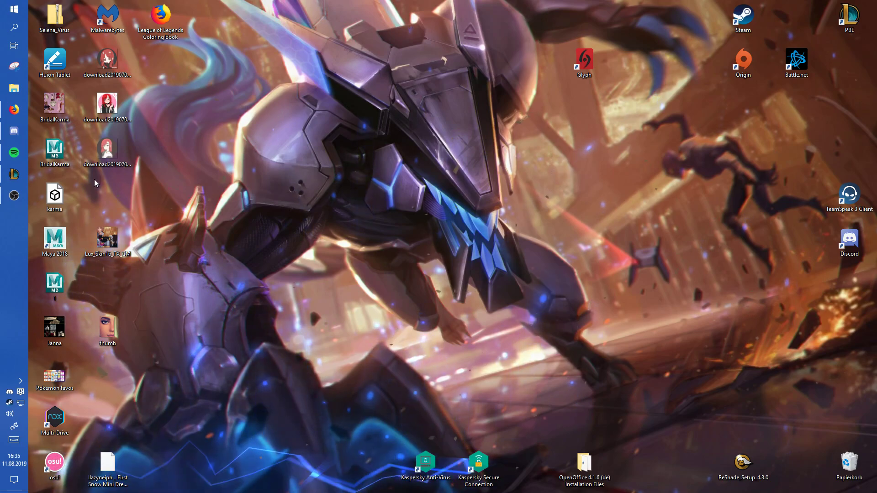
Launch Obsidian from the Obsidian_2.1 folder inside Custom Skins on drive D
{"action": "key", "text": "super+e"}
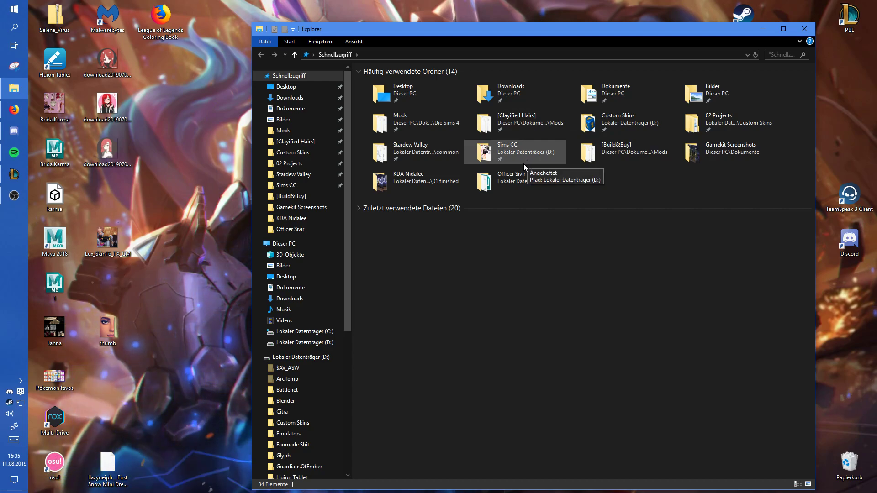
{"action": "left_click", "coordinate": [320, 343]}
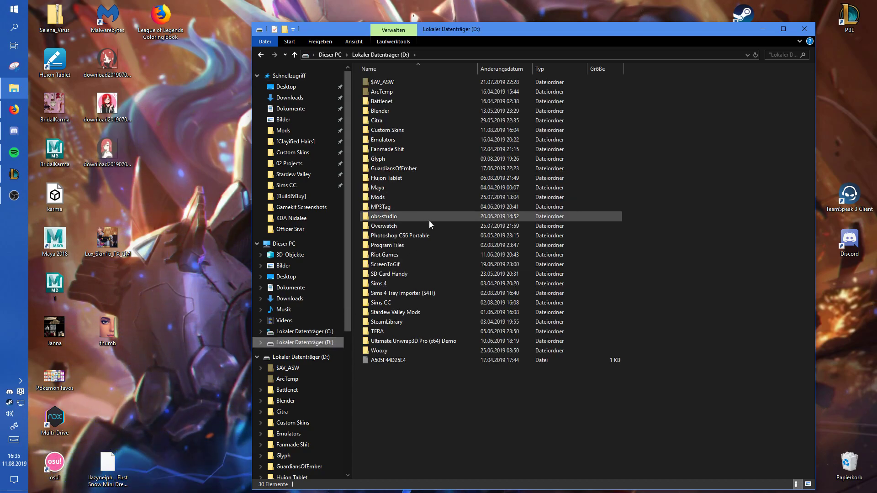
{"action": "double_click", "coordinate": [387, 131]}
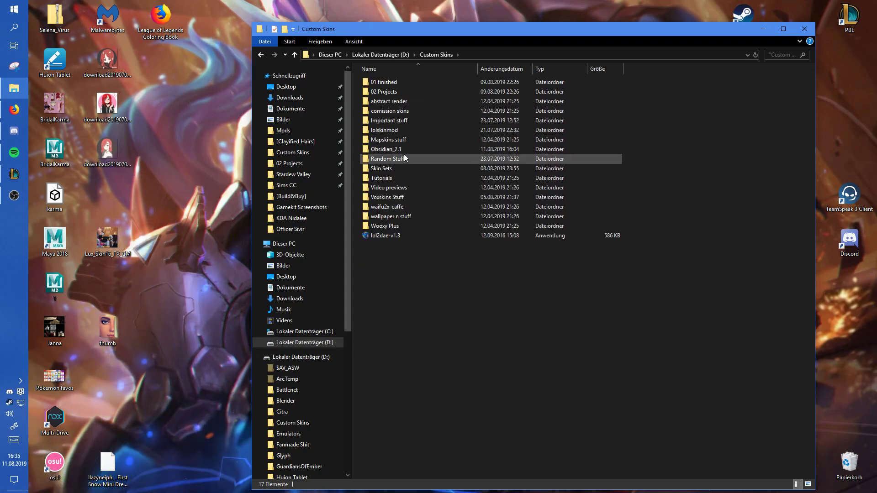
{"action": "double_click", "coordinate": [400, 148]}
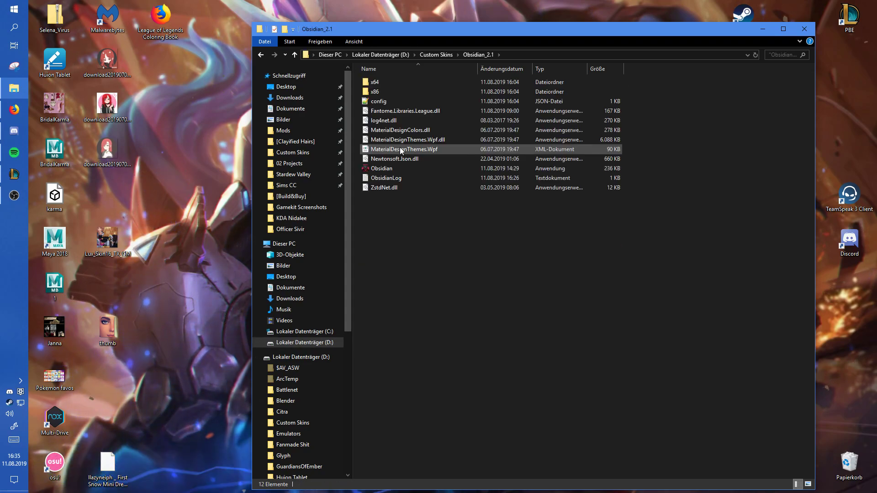
{"action": "double_click", "coordinate": [386, 170]}
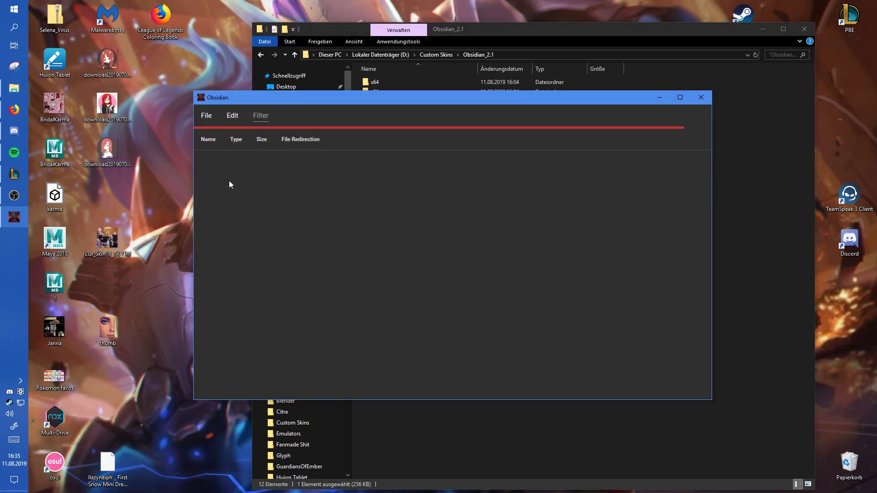
{"action": "left_click_drag", "start_coordinate": [349, 102], "coordinate": [374, 100]}
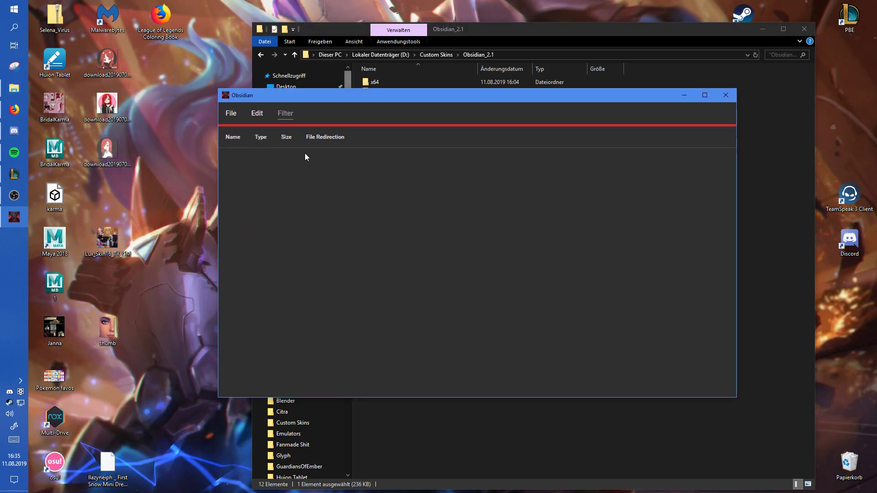
{"action": "left_click", "coordinate": [230, 113]}
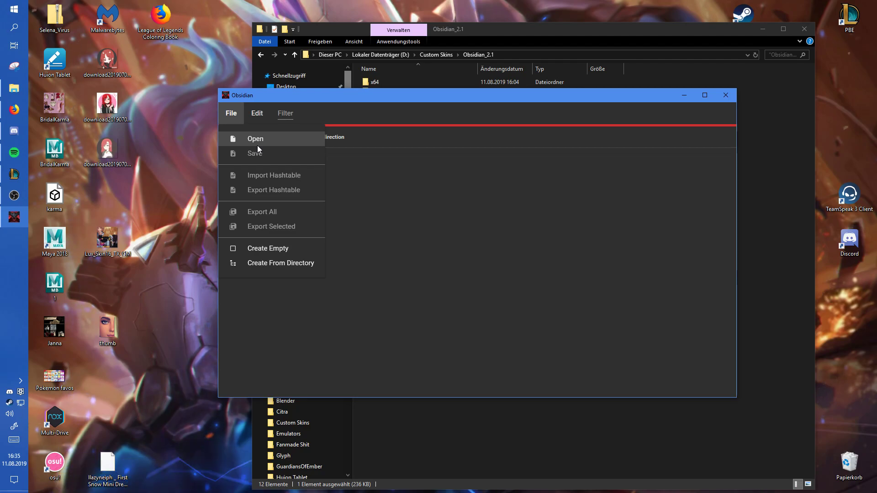
In File Explorer, browse to Riot Games > League of Legends > Game > DATA > FINAL > Champions on drive D and select Aatrox.wad.client
{"action": "left_click", "coordinate": [486, 29]}
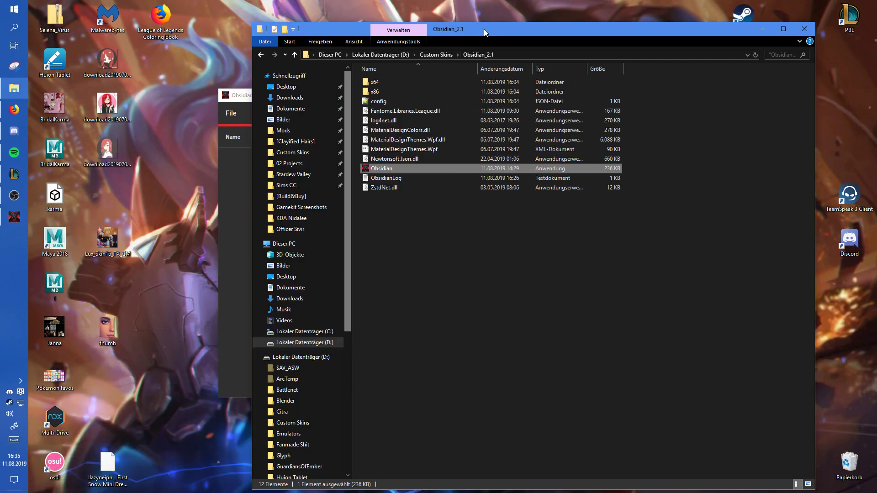
{"action": "left_click", "coordinate": [322, 342]}
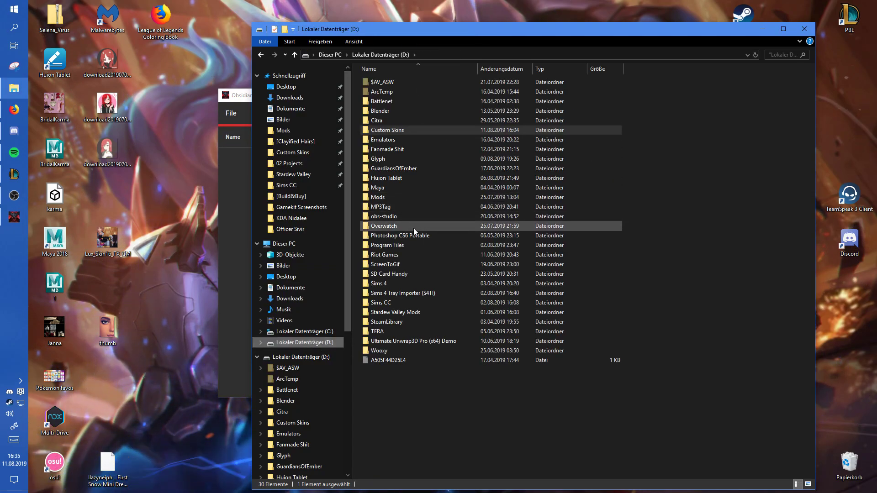
{"action": "double_click", "coordinate": [399, 254]}
{"action": "double_click", "coordinate": [393, 82]}
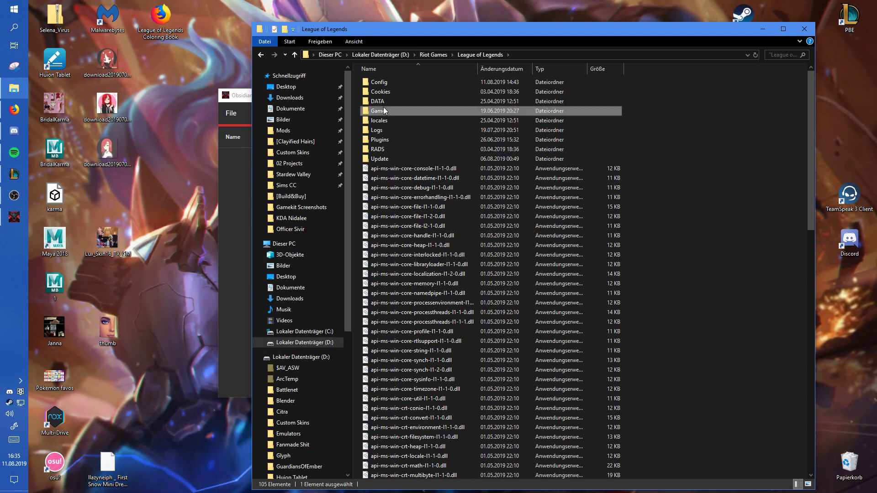
{"action": "double_click", "coordinate": [383, 110]}
{"action": "double_click", "coordinate": [386, 84]}
{"action": "left_click", "coordinate": [385, 84]}
{"action": "double_click", "coordinate": [385, 84]}
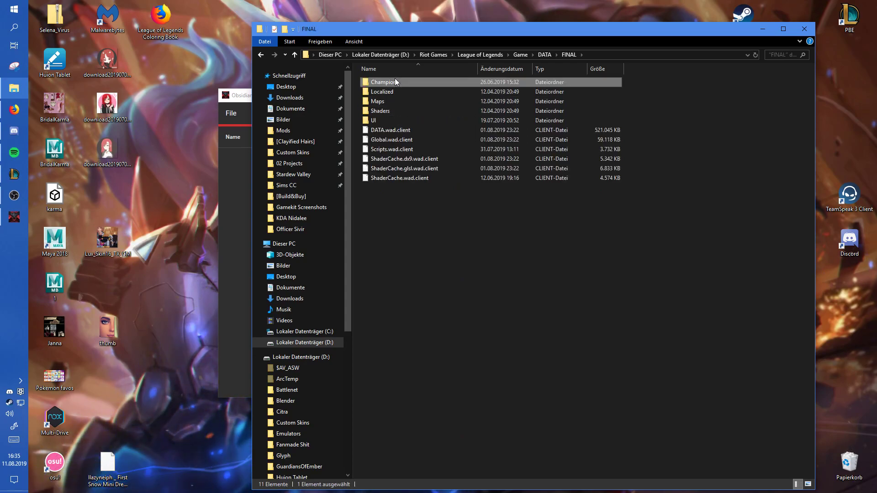
{"action": "double_click", "coordinate": [395, 83]}
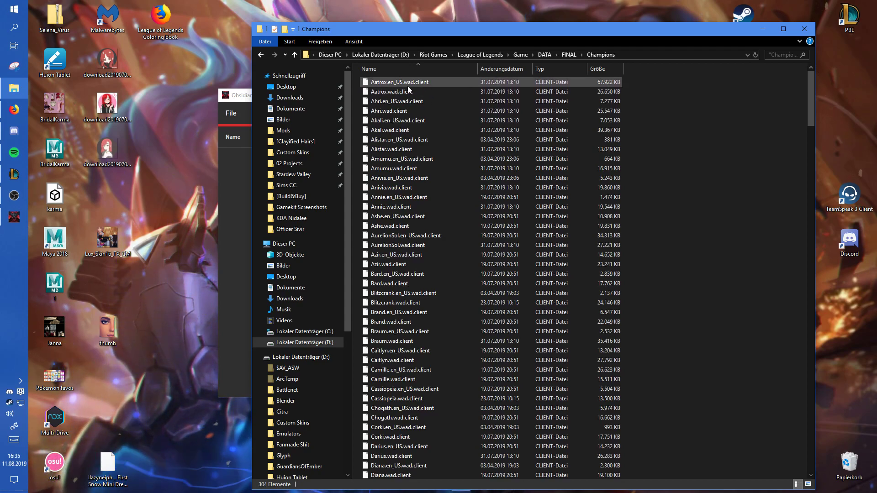
{"action": "left_click", "coordinate": [394, 84]}
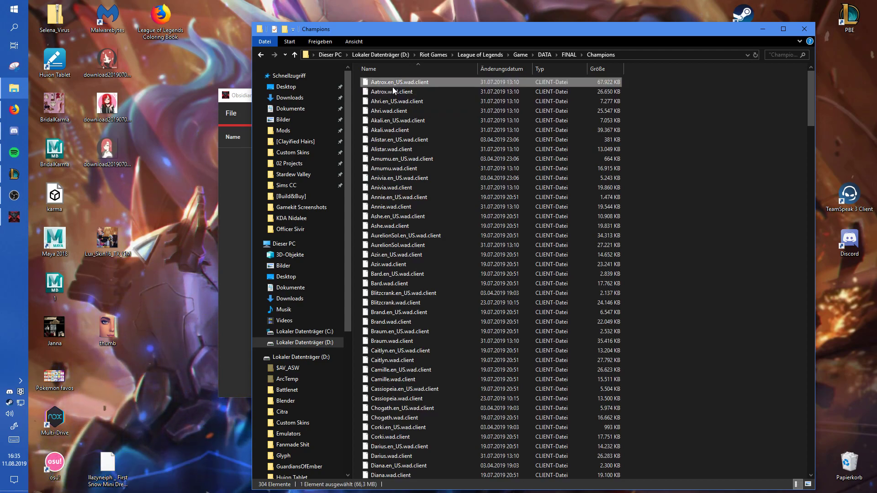
{"action": "left_click", "coordinate": [416, 91]}
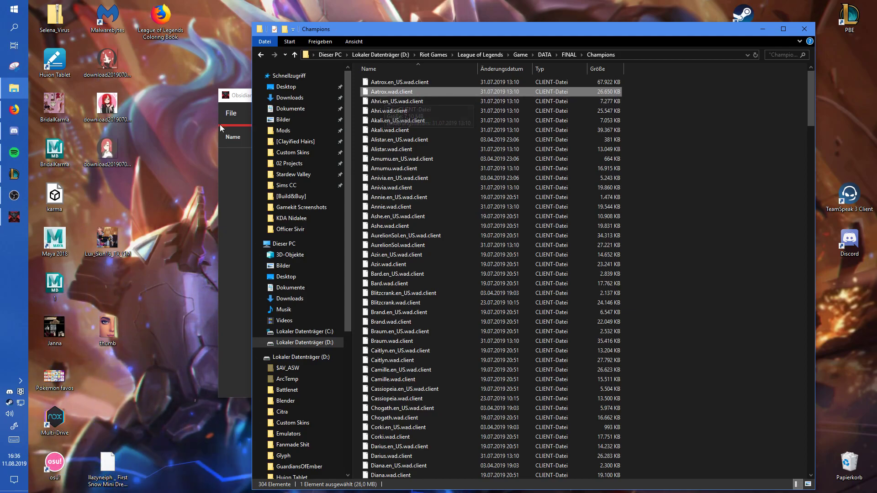
Switch to Obsidian, open Aatrox.wad.client from the Champions folder, and look through its file list
{"action": "left_click", "coordinate": [231, 113]}
{"action": "left_click", "coordinate": [249, 136]}
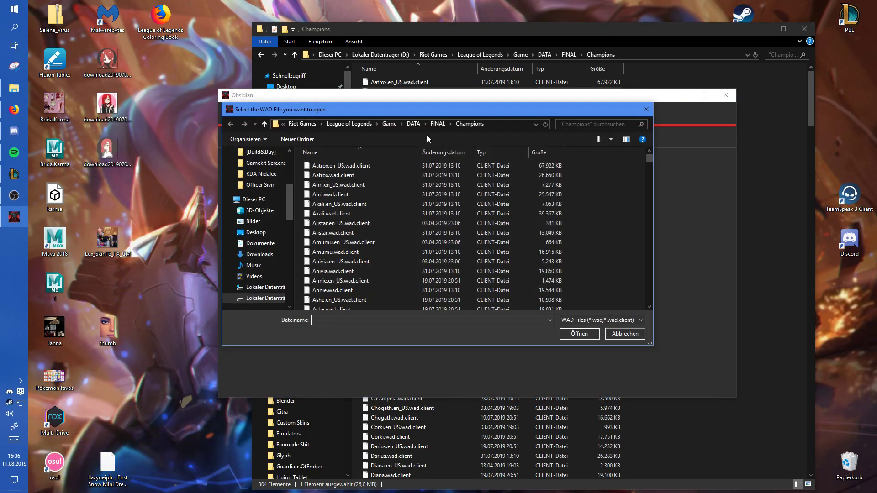
{"action": "double_click", "coordinate": [360, 175]}
{"action": "scroll", "coordinate": [378, 230], "scroll_direction": "down", "scroll_amount": 5}
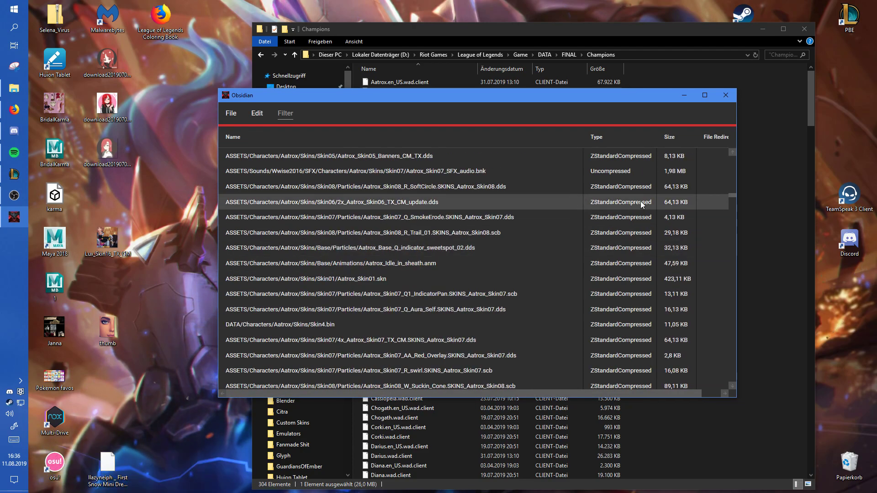
{"action": "left_click_drag", "start_coordinate": [732, 193], "coordinate": [733, 157]}
Export all files of the opened Aatrox WAD to the Downloads folder
{"action": "left_click", "coordinate": [231, 114]}
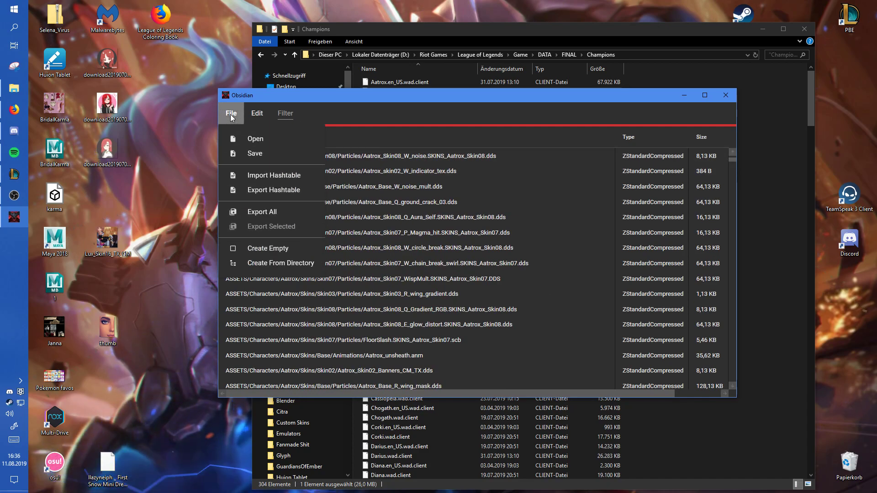
{"action": "left_click", "coordinate": [230, 114]}
{"action": "left_click", "coordinate": [238, 115]}
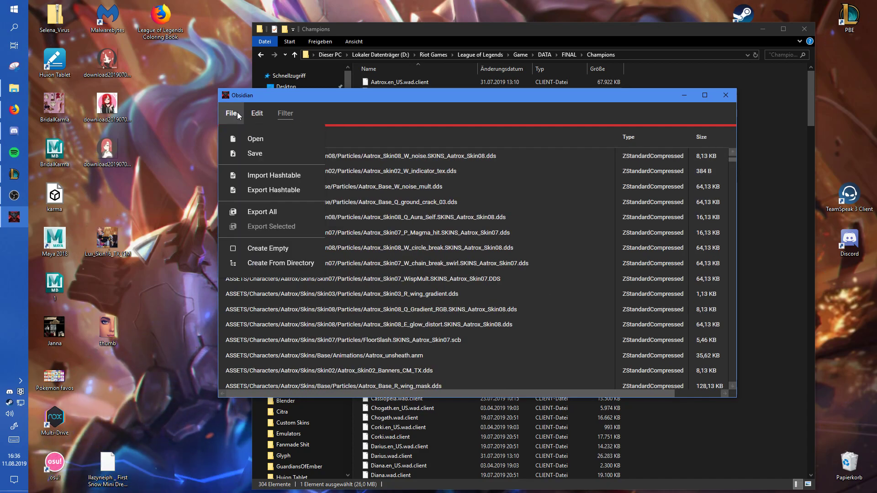
{"action": "left_click", "coordinate": [264, 213]}
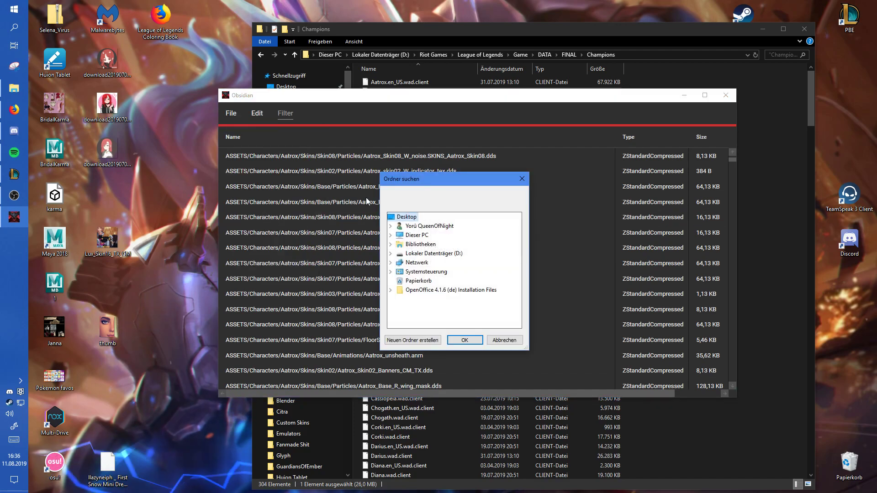
{"action": "left_click", "coordinate": [426, 239]}
{"action": "left_click", "coordinate": [429, 281]}
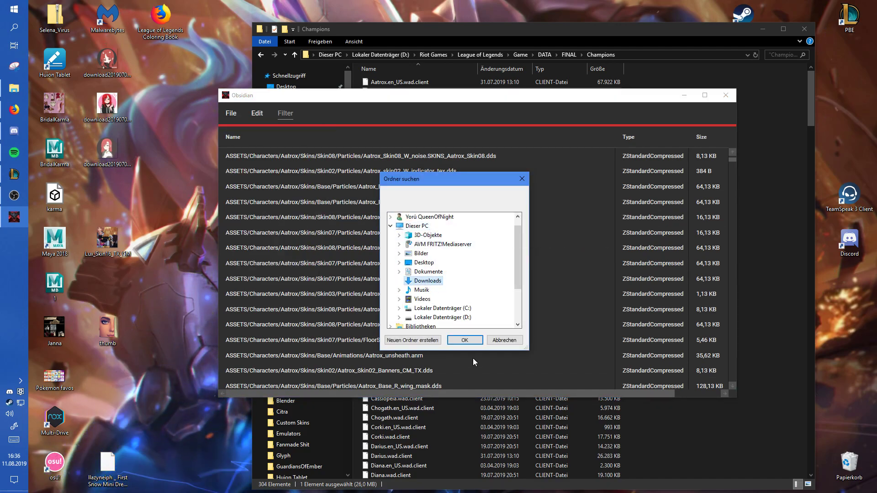
{"action": "left_click", "coordinate": [464, 340]}
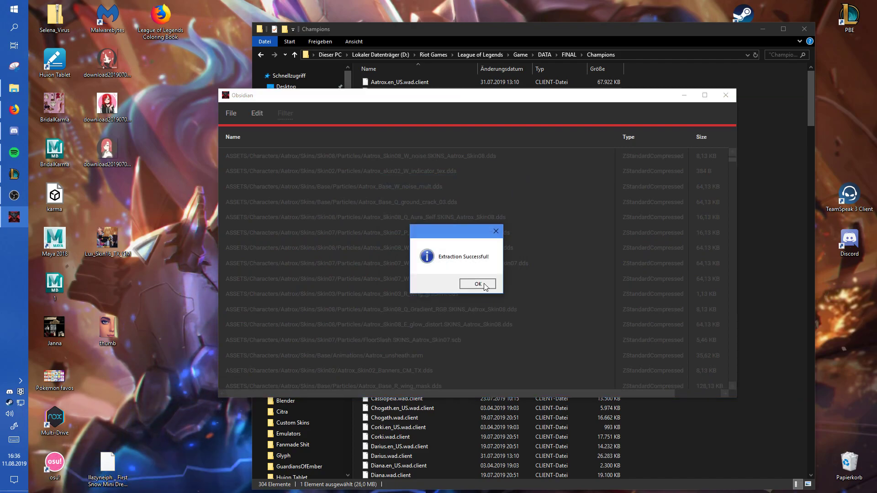
{"action": "left_click", "coordinate": [477, 284]}
In File Explorer, inspect the extracted Aatrox animation files under Downloads > DATA > Characters > Aatrox > Animations
{"action": "left_click", "coordinate": [355, 83]}
{"action": "left_click", "coordinate": [289, 97]}
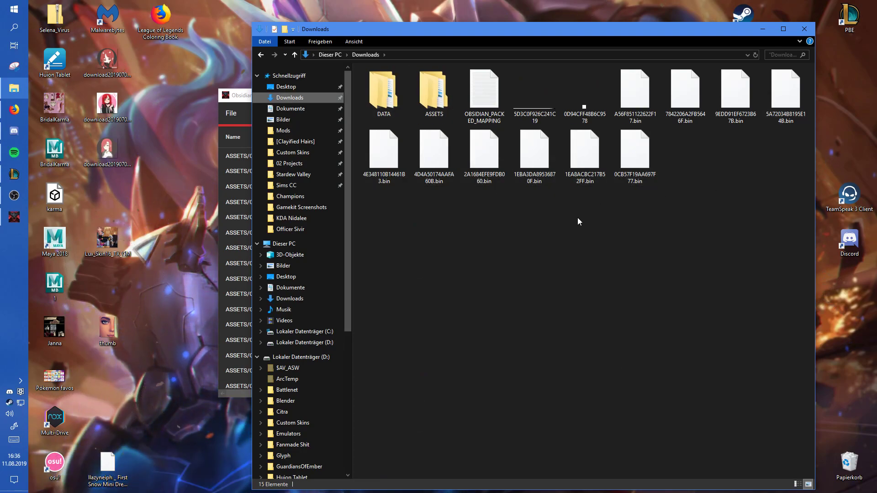
{"action": "double_click", "coordinate": [387, 101]}
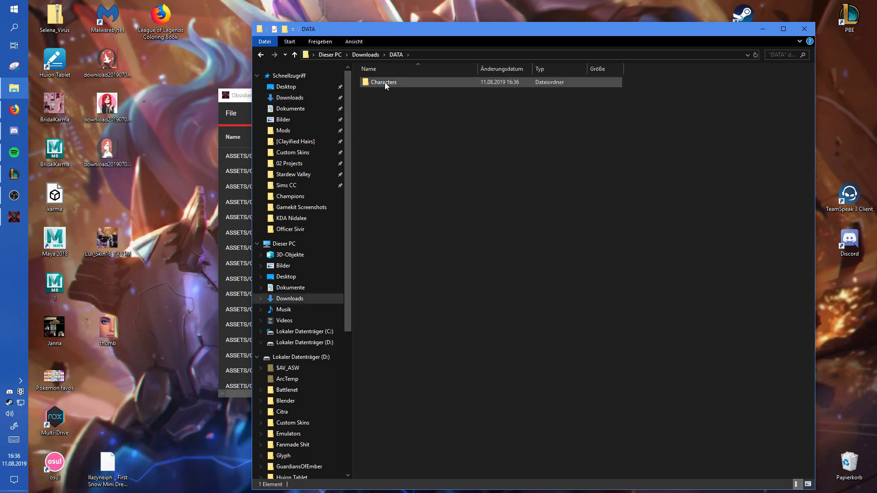
{"action": "double_click", "coordinate": [385, 82]}
{"action": "double_click", "coordinate": [384, 82]}
{"action": "double_click", "coordinate": [385, 82]}
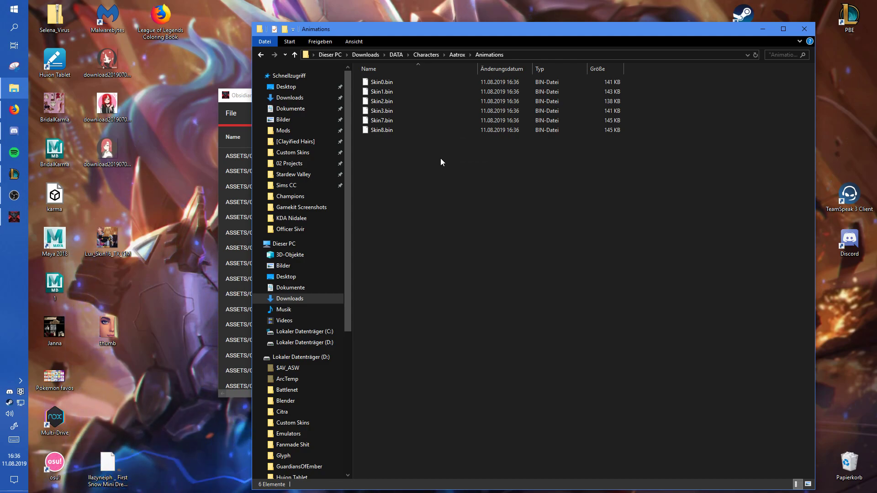
Return to the Downloads folder and read the OBSIDIAN_PACKED_MAPPING text file, then close it
{"action": "left_click", "coordinate": [419, 56]}
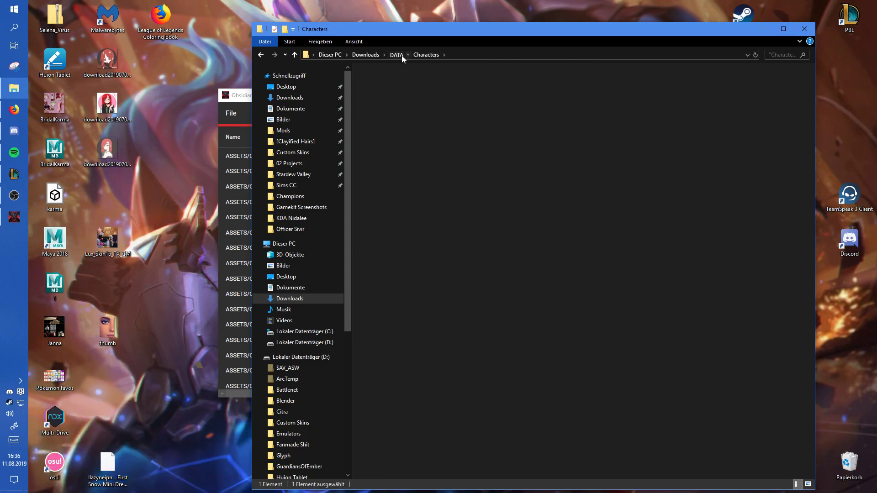
{"action": "left_click", "coordinate": [398, 55]}
{"action": "left_click", "coordinate": [375, 55]}
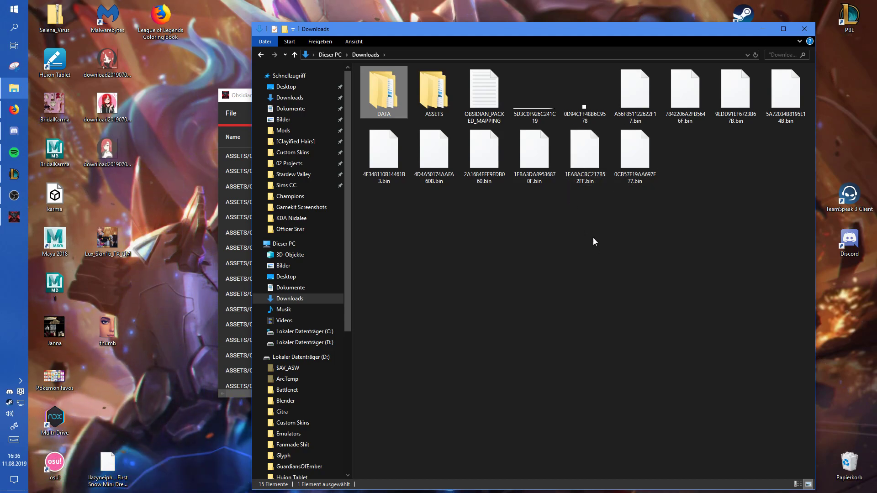
{"action": "left_click_drag", "start_coordinate": [728, 141], "coordinate": [723, 137]}
{"action": "double_click", "coordinate": [484, 91]}
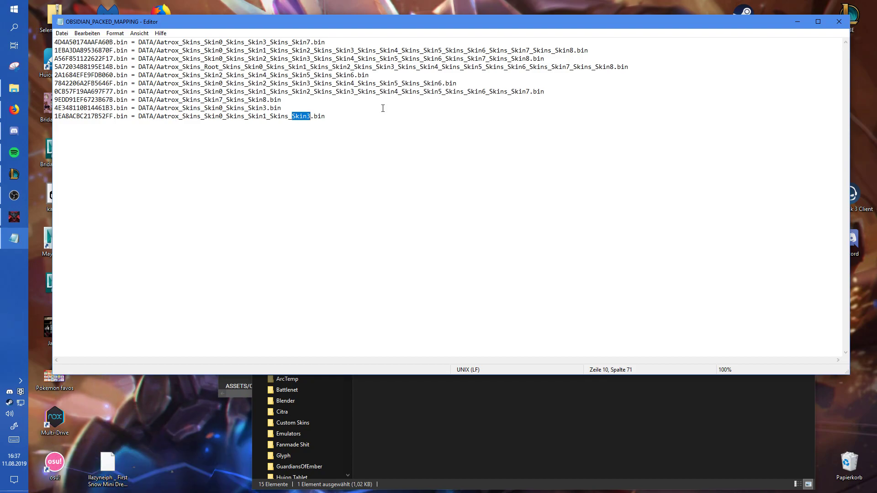
{"action": "left_click", "coordinate": [833, 27]}
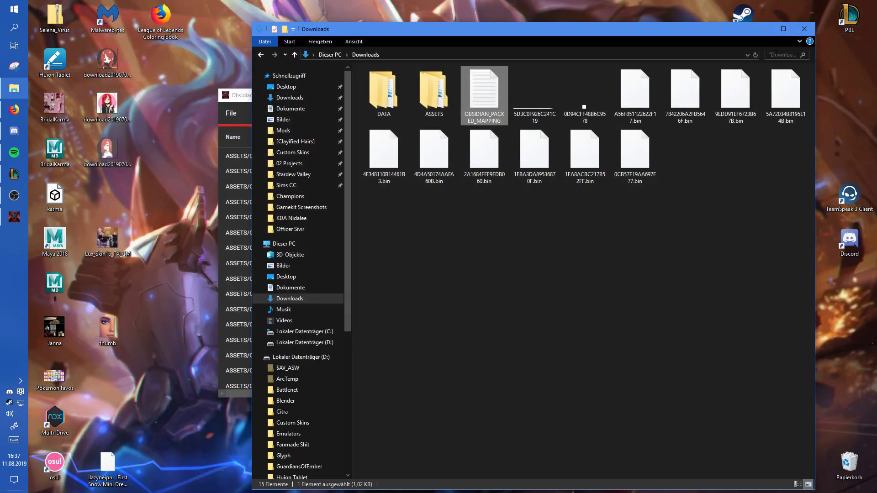
{"action": "left_click", "coordinate": [589, 277]}
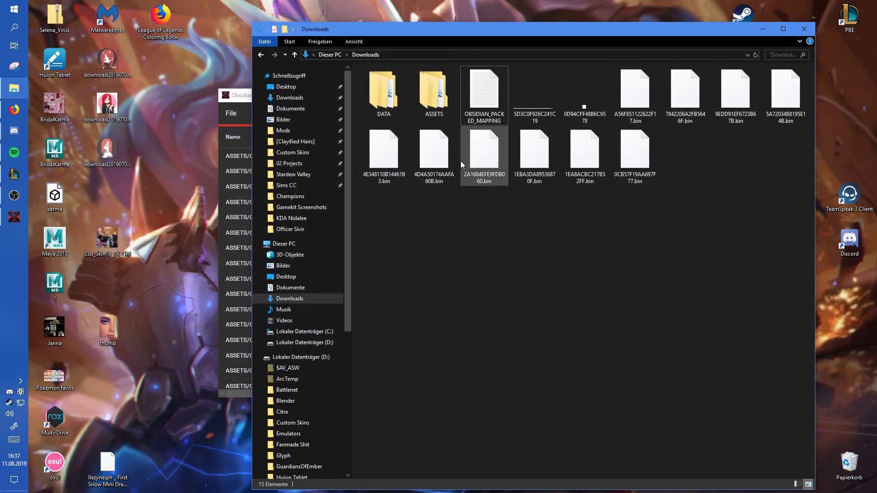
Examine the extracted base skin sound files in ASSETS, under Sounds > Wwise2016 > SFX > Characters > Aatrox > Skins > Base
{"action": "double_click", "coordinate": [425, 105]}
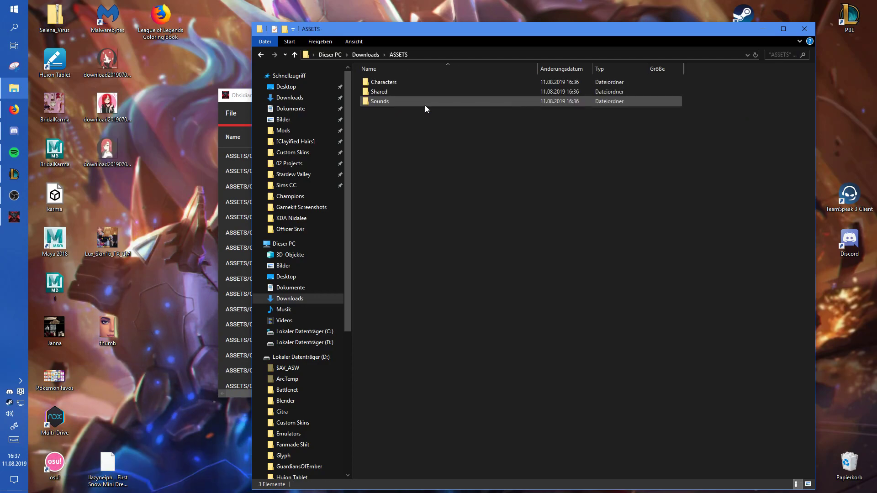
{"action": "double_click", "coordinate": [391, 99]}
{"action": "double_click", "coordinate": [391, 86]}
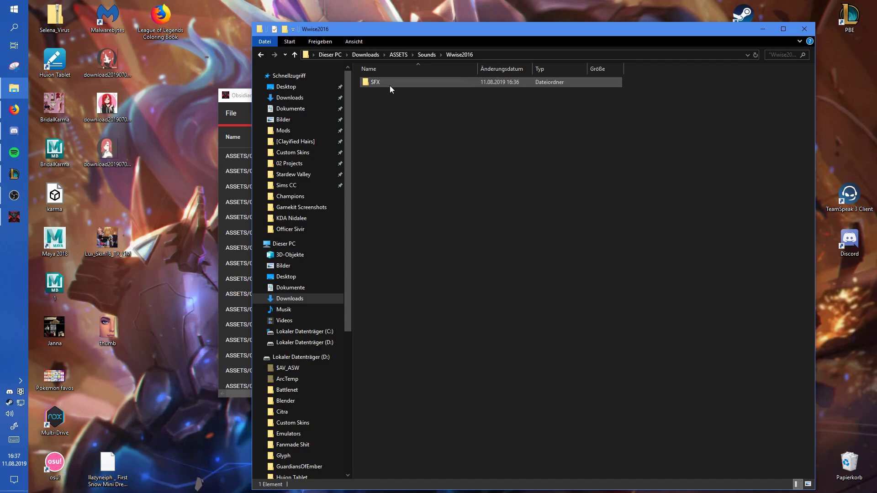
{"action": "double_click", "coordinate": [390, 86]}
{"action": "double_click", "coordinate": [390, 86]}
{"action": "double_click", "coordinate": [390, 86]}
{"action": "double_click", "coordinate": [391, 86]}
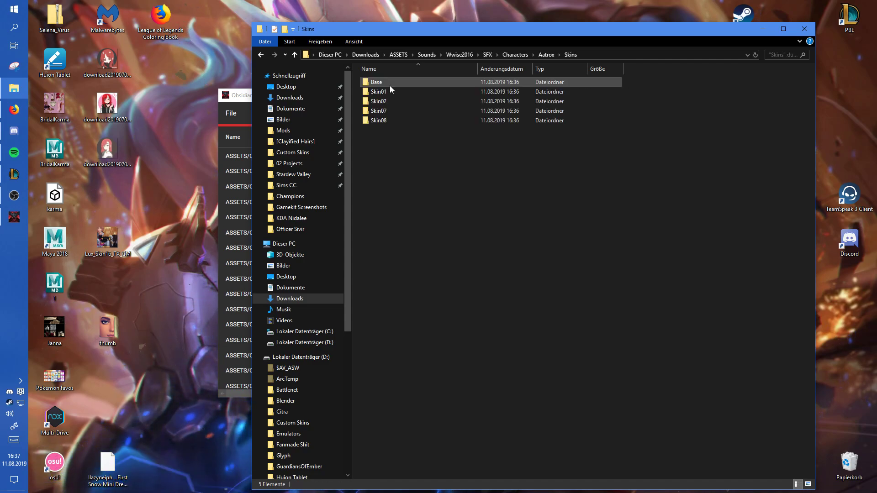
{"action": "double_click", "coordinate": [390, 86]}
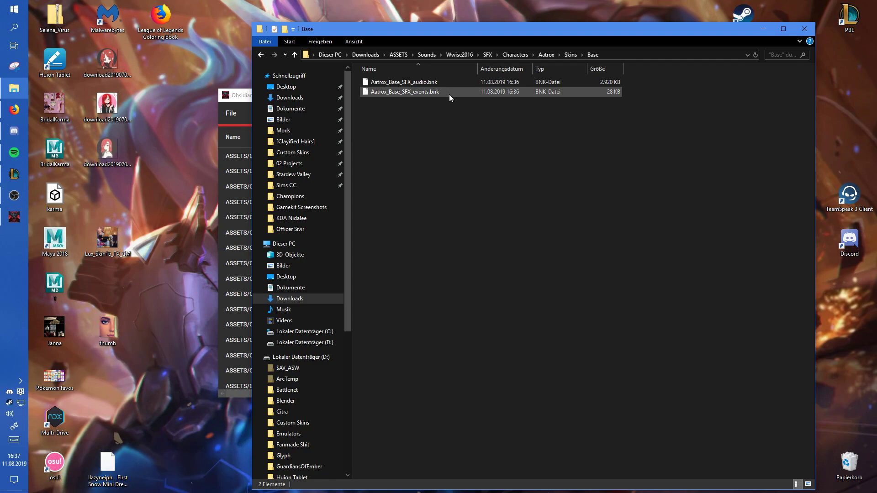
Go back to ASSETS and inspect the Materials and Particles folders inside Shared
{"action": "left_click", "coordinate": [398, 55]}
{"action": "double_click", "coordinate": [415, 98]}
{"action": "double_click", "coordinate": [393, 84]}
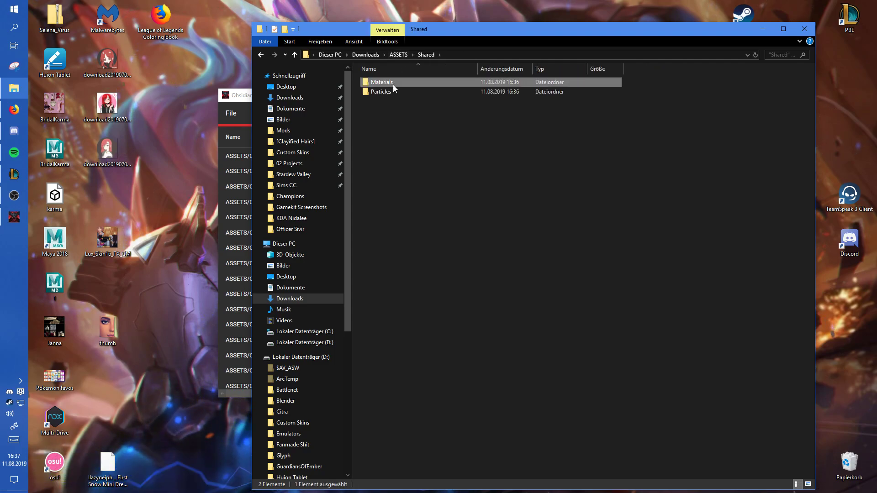
{"action": "left_click", "coordinate": [431, 55]}
{"action": "double_click", "coordinate": [397, 92]}
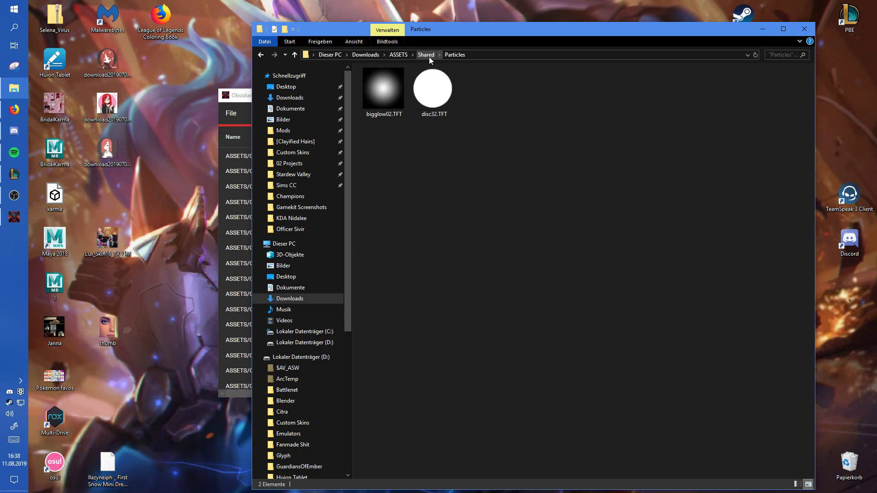
Go back to ASSETS, open Characters and inspect Ezreal's particle files under Skins > Skin18 > Particles
{"action": "left_click", "coordinate": [404, 54]}
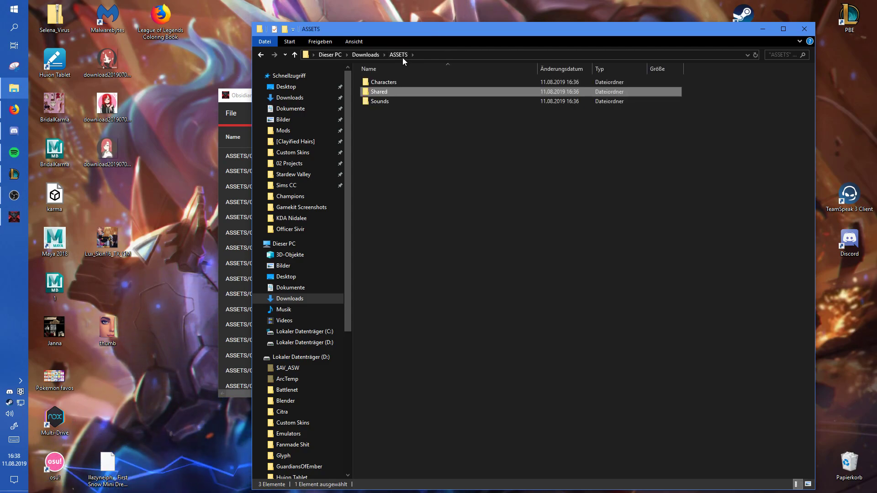
{"action": "double_click", "coordinate": [394, 82]}
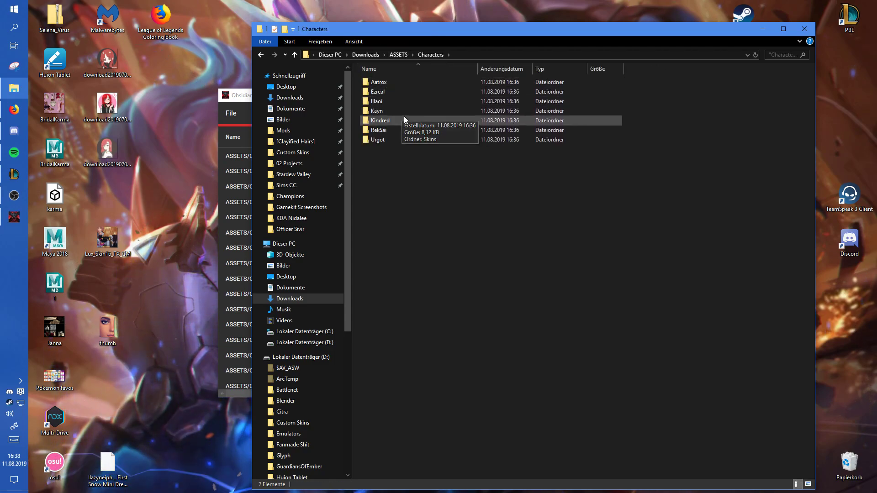
{"action": "left_click_drag", "start_coordinate": [391, 191], "coordinate": [380, 94]}
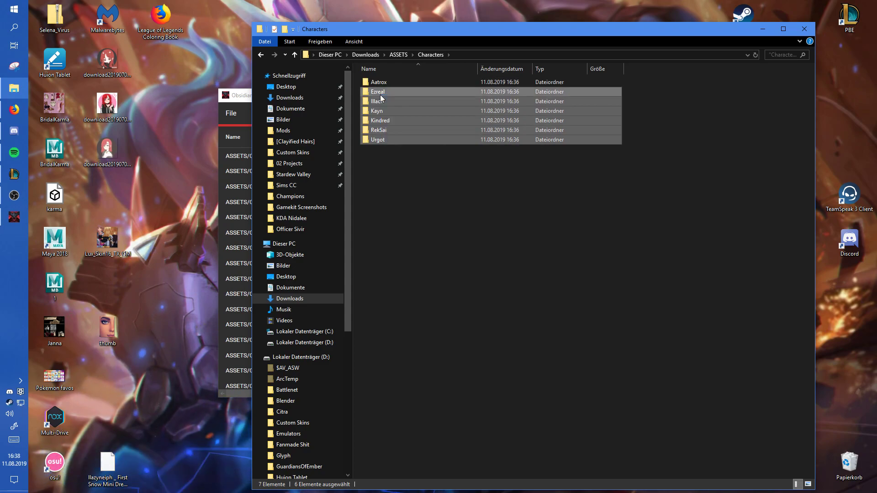
{"action": "double_click", "coordinate": [373, 91]}
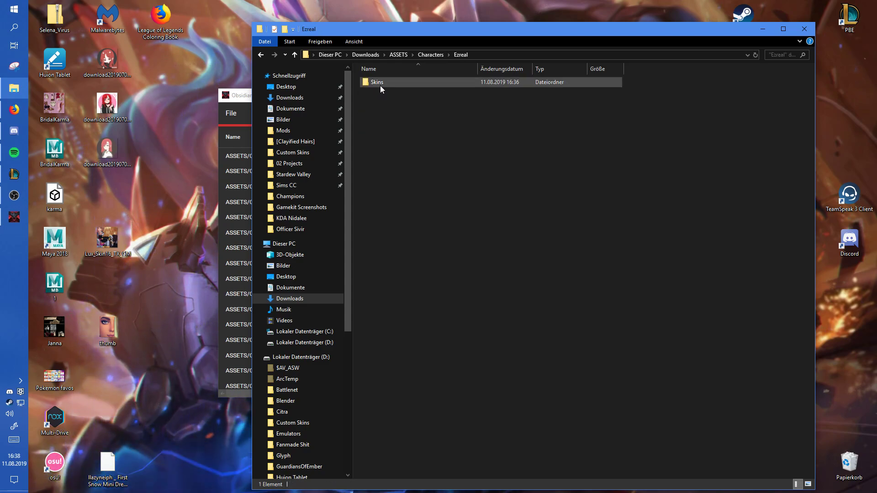
{"action": "double_click", "coordinate": [380, 85]}
{"action": "double_click", "coordinate": [380, 86]}
{"action": "double_click", "coordinate": [380, 86]}
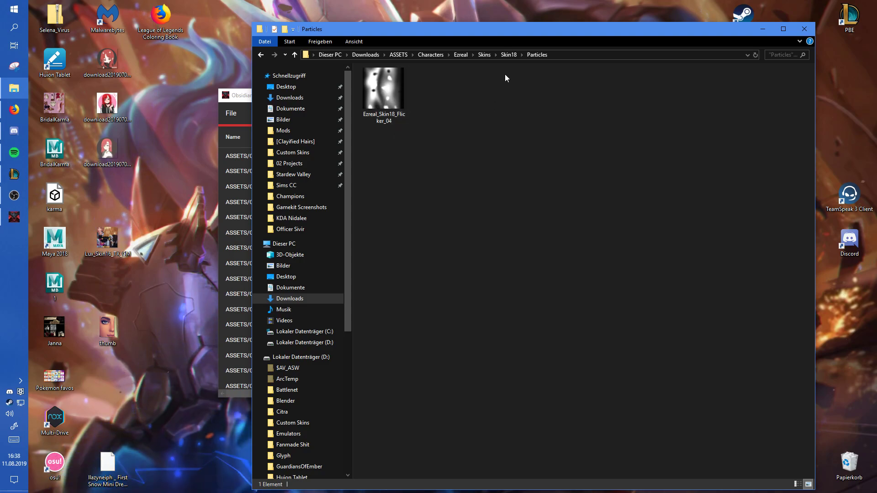
Return to the Characters folder and inspect Illaoi's particle files under Skins > Base > Particles
{"action": "left_click", "coordinate": [460, 55]}
{"action": "left_click", "coordinate": [437, 56]}
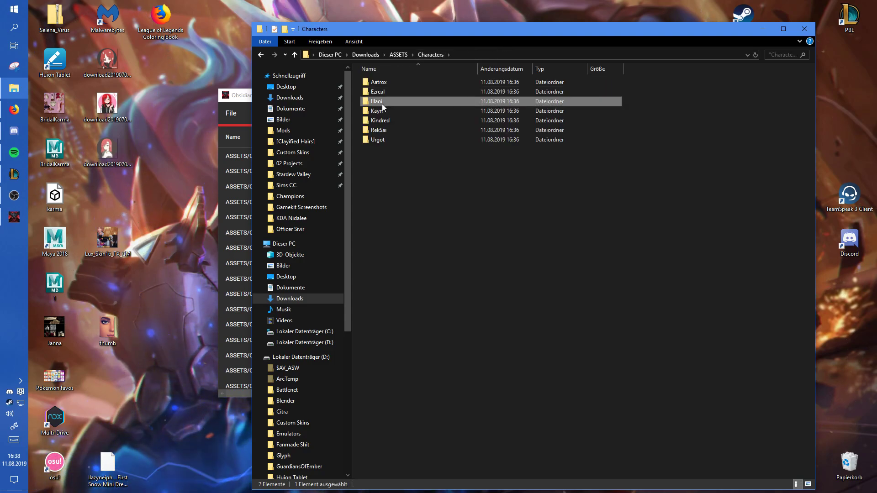
{"action": "double_click", "coordinate": [382, 102]}
{"action": "double_click", "coordinate": [386, 85]}
{"action": "double_click", "coordinate": [385, 85]}
{"action": "double_click", "coordinate": [385, 85]}
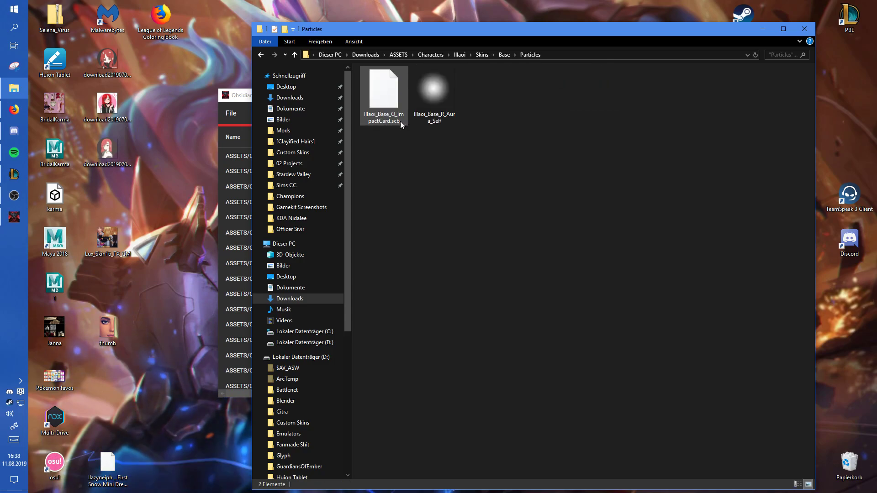
Return to Characters, open Aatrox's HUD folder and examine the circle portrait images from Aatrox_Circle to Aatrox_Circle_8
{"action": "left_click", "coordinate": [431, 54]}
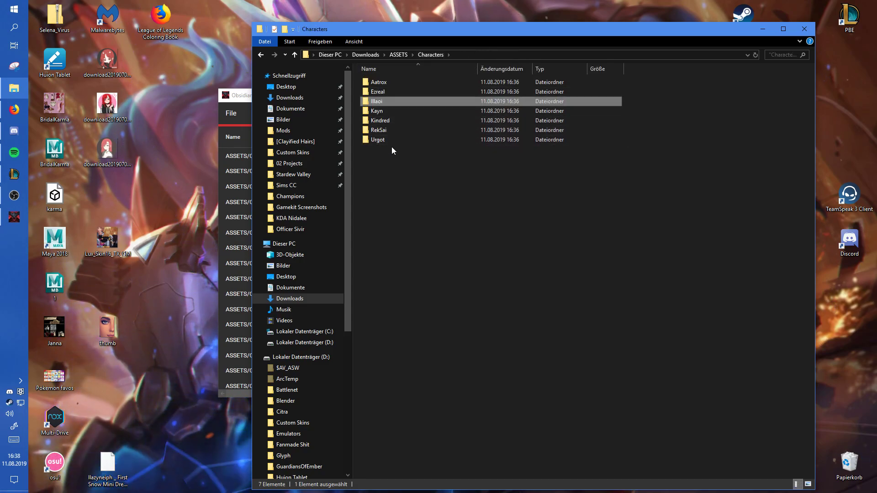
{"action": "left_click", "coordinate": [380, 84]}
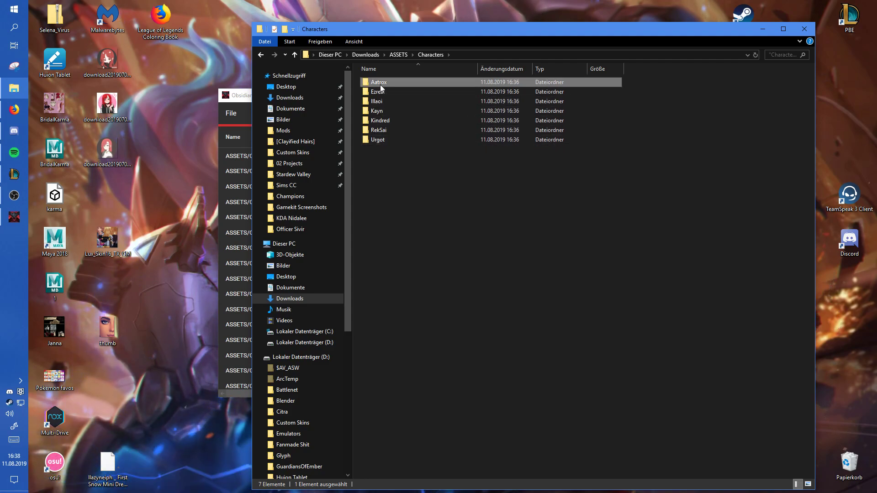
{"action": "double_click", "coordinate": [380, 84]}
{"action": "double_click", "coordinate": [382, 84]}
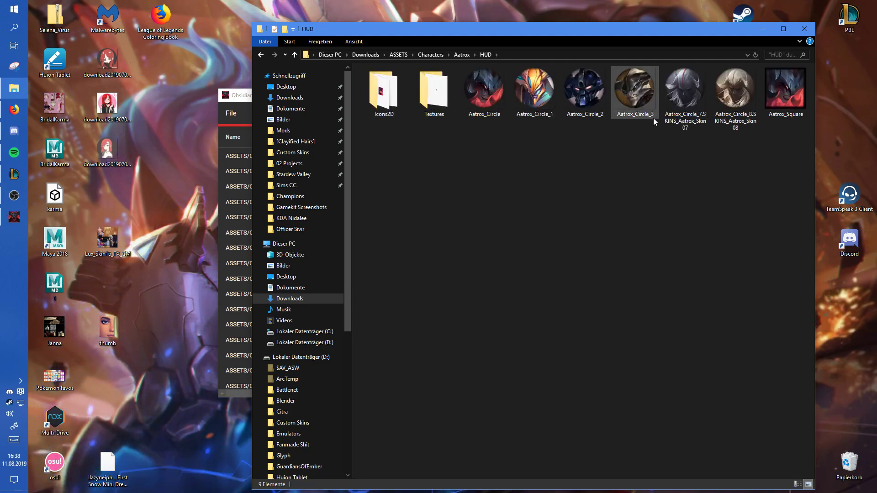
{"action": "left_click_drag", "start_coordinate": [477, 129], "coordinate": [753, 87]}
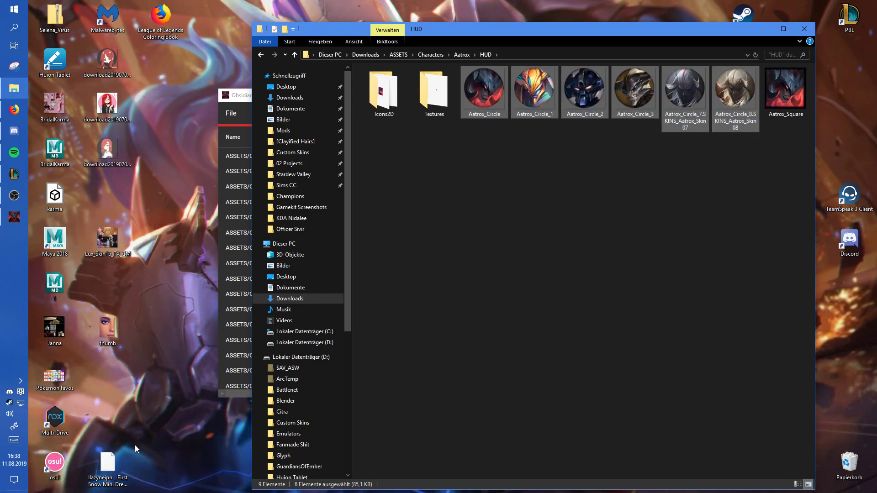
{"action": "left_click", "coordinate": [599, 255]}
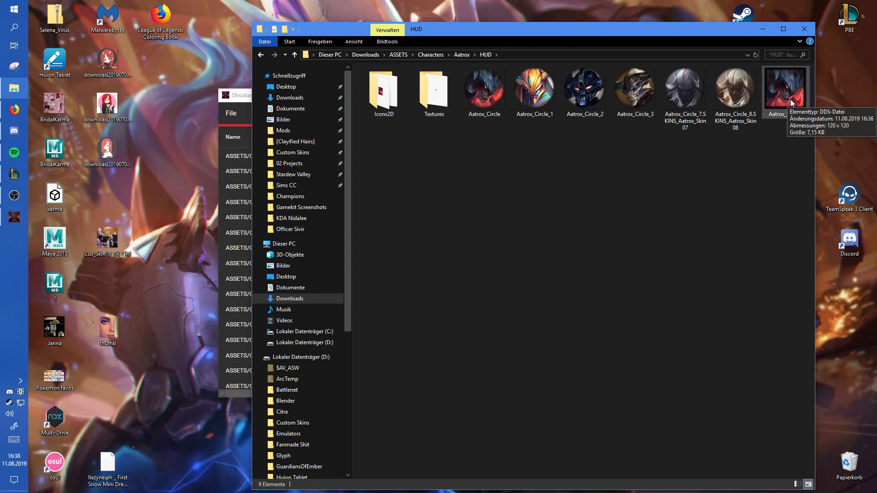
Inspect the contents of the Textures and Icons2D folders inside Aatrox's HUD folder
{"action": "double_click", "coordinate": [424, 91]}
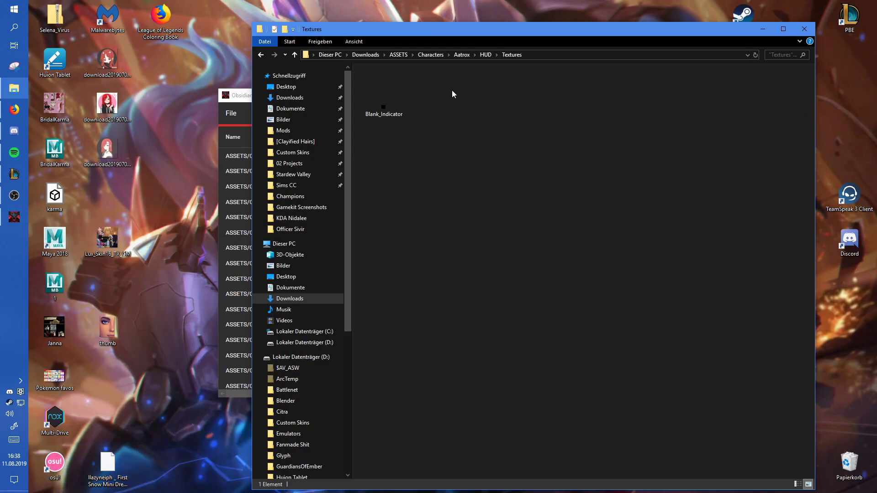
{"action": "left_click", "coordinate": [486, 55]}
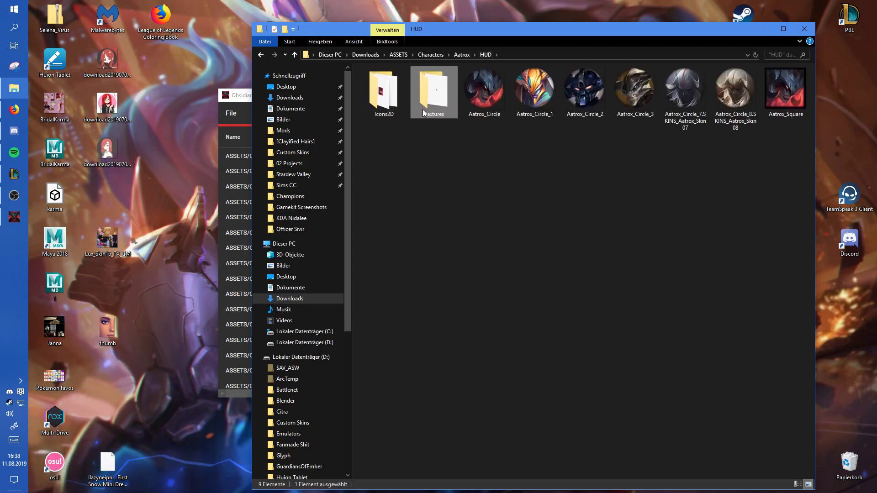
{"action": "double_click", "coordinate": [384, 91]}
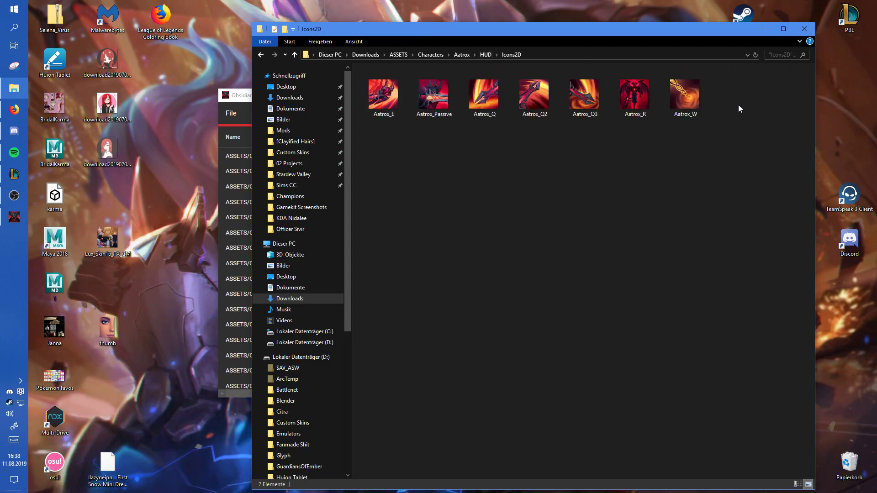
Inspect the indicator images in Aatrox's Spells folder, then return to the Aatrox folder
{"action": "left_click", "coordinate": [463, 54]}
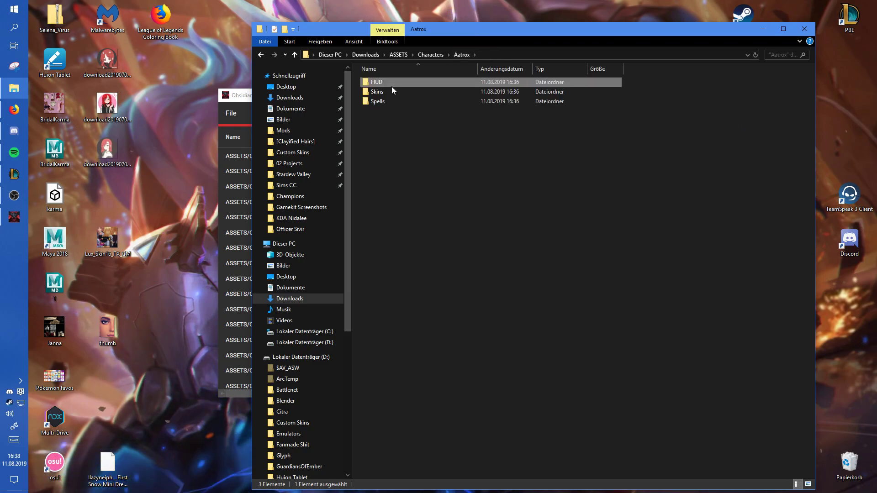
{"action": "double_click", "coordinate": [378, 101]}
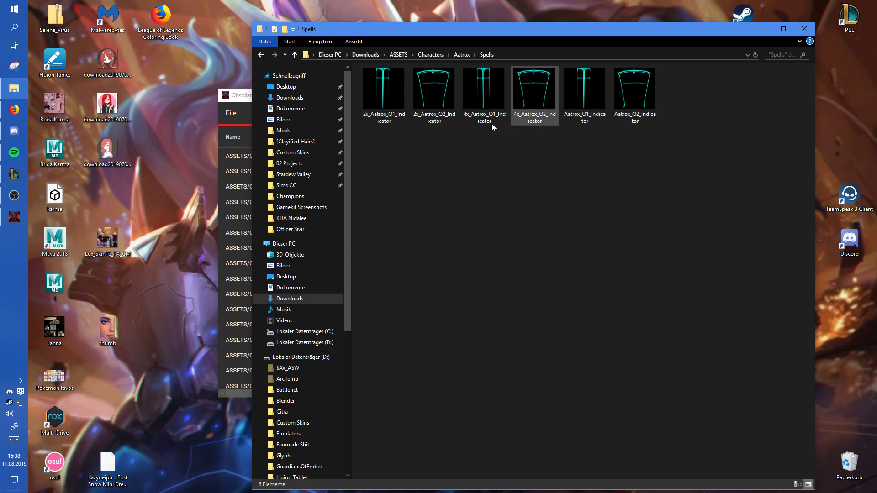
{"action": "left_click", "coordinate": [462, 55]}
Open Skins > Base and examine the Aatrox_Base_Sword_TX_CM, Aatrox_Base_TX_CM and Aatrox_Wings_TX_CM textures
{"action": "double_click", "coordinate": [379, 88]}
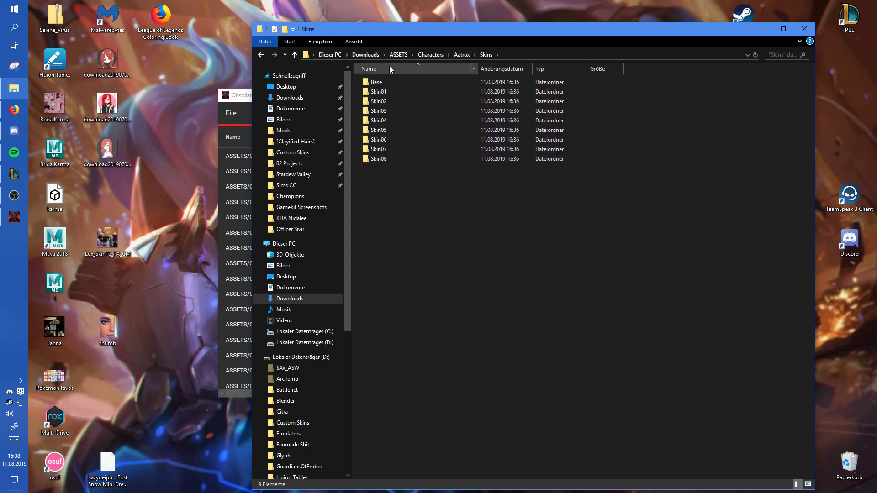
{"action": "double_click", "coordinate": [385, 82]}
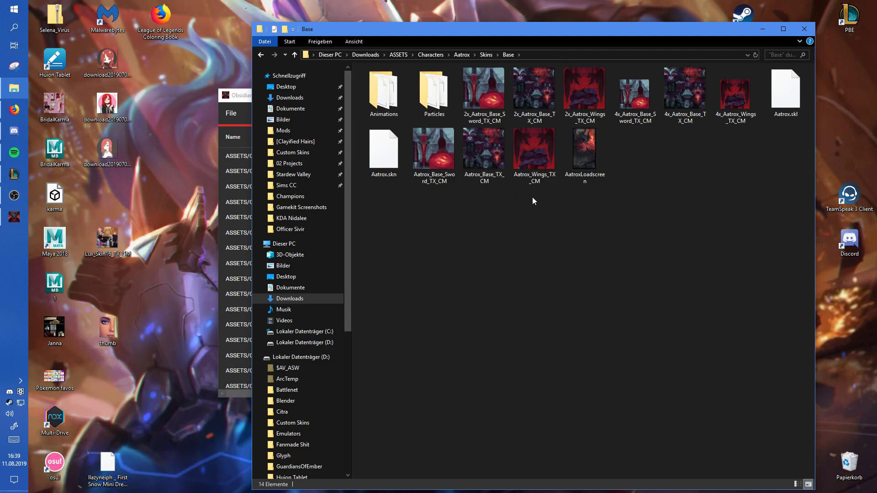
{"action": "left_click_drag", "start_coordinate": [549, 195], "coordinate": [417, 165]}
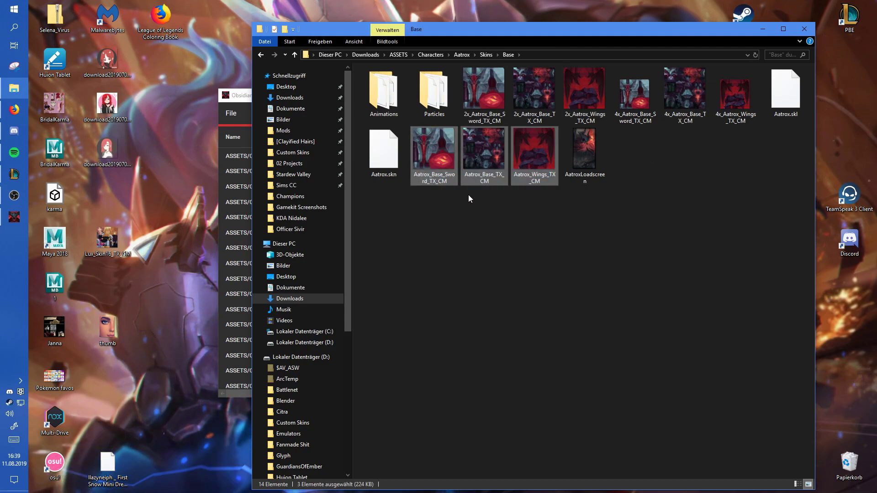
{"action": "left_click", "coordinate": [483, 214]}
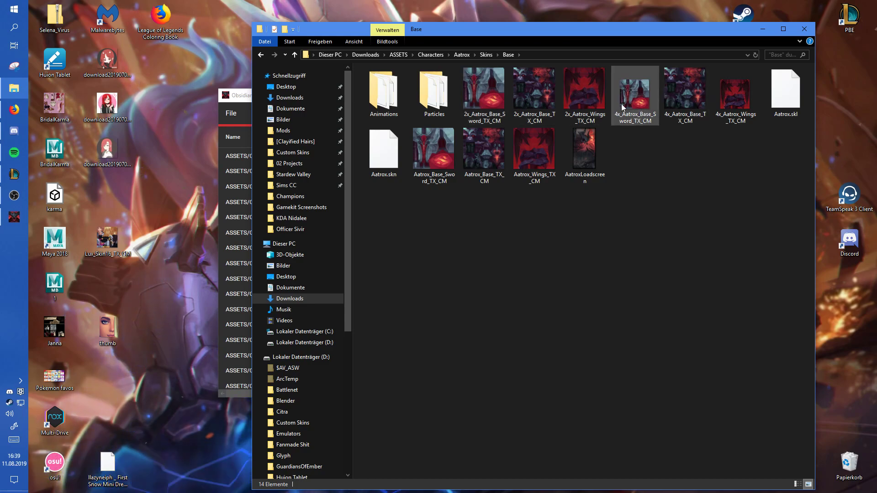
View the image details of 2x_Aatrox_Wings_TX_CM in its file properties to check its dimensions
{"action": "left_click", "coordinate": [574, 98]}
{"action": "right_click", "coordinate": [574, 98]}
{"action": "left_click", "coordinate": [626, 322]}
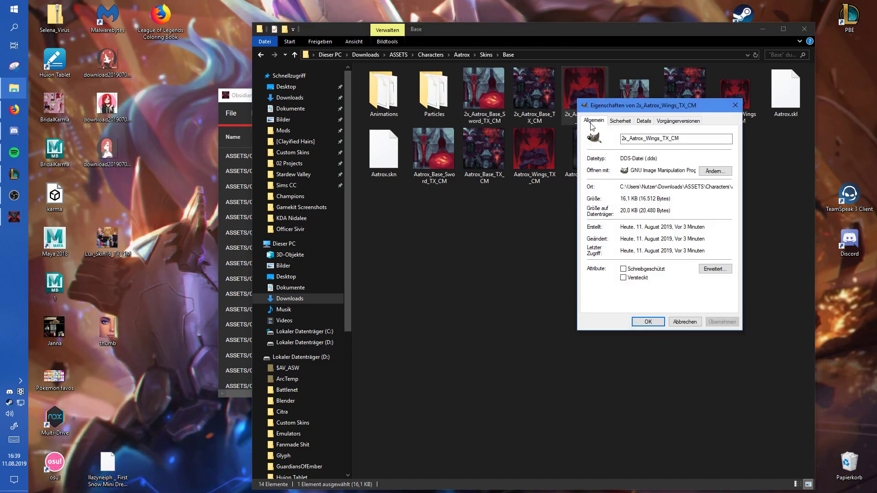
{"action": "left_click", "coordinate": [647, 122]}
Check the image dimensions of 4x_Aatrox_Base_TX_CM in its file properties, then close them
{"action": "left_click", "coordinate": [684, 92]}
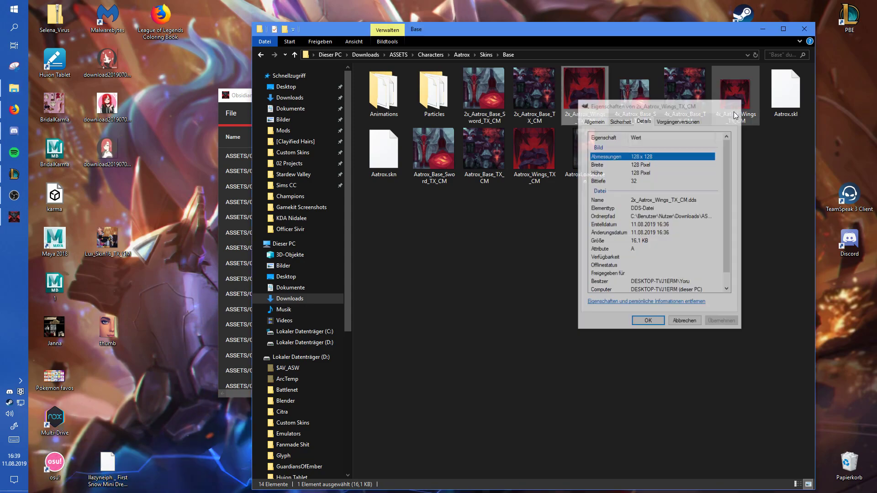
{"action": "right_click", "coordinate": [684, 92]}
{"action": "left_click", "coordinate": [713, 336]}
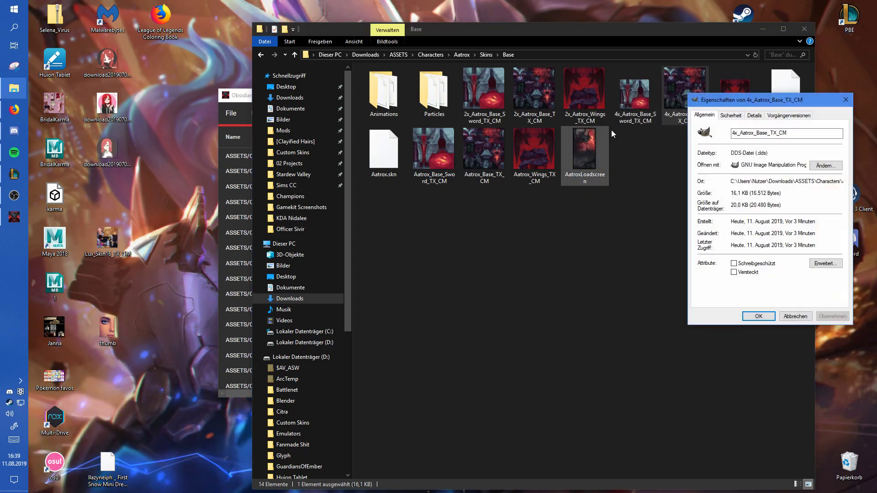
{"action": "left_click", "coordinate": [755, 115]}
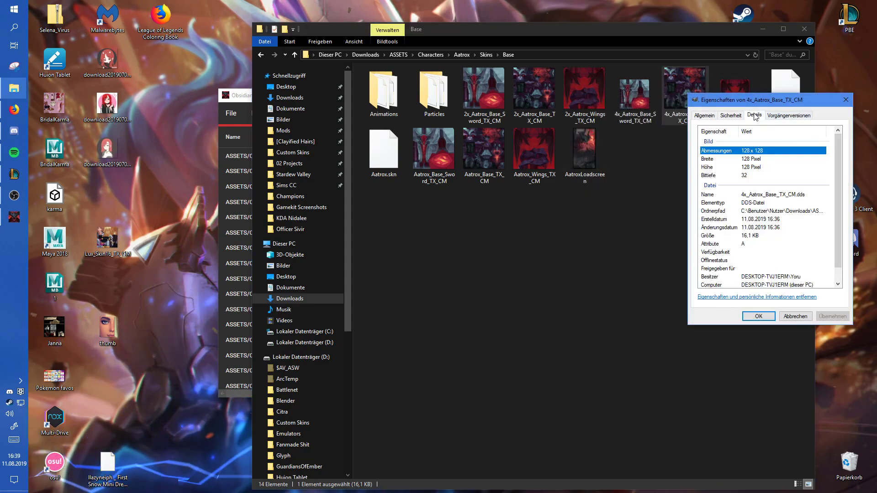
{"action": "left_click", "coordinate": [848, 100]}
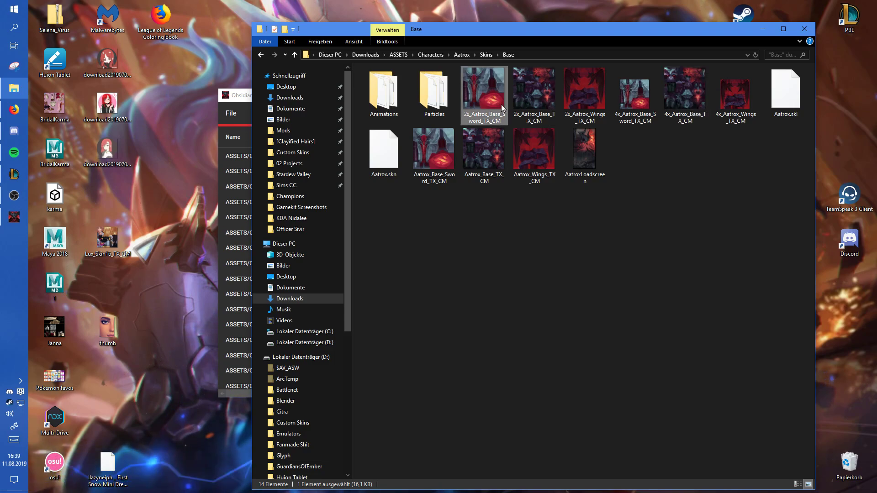
Check the image dimensions of 2x_Aatrox_Base_TX_CM in its properties, then briefly highlight the three Aatrox textures without a 2x or 4x prefix
{"action": "right_click", "coordinate": [538, 98]}
{"action": "left_click", "coordinate": [570, 321]}
{"action": "left_click", "coordinate": [609, 120]}
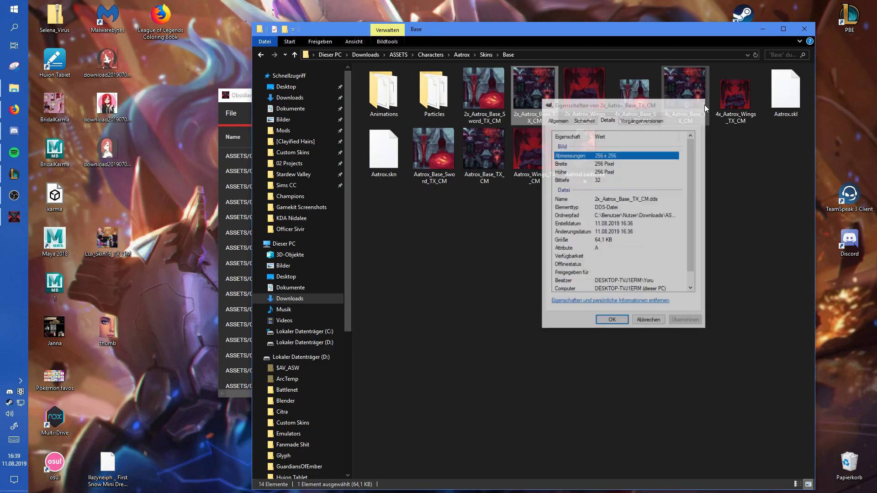
{"action": "left_click", "coordinate": [703, 105]}
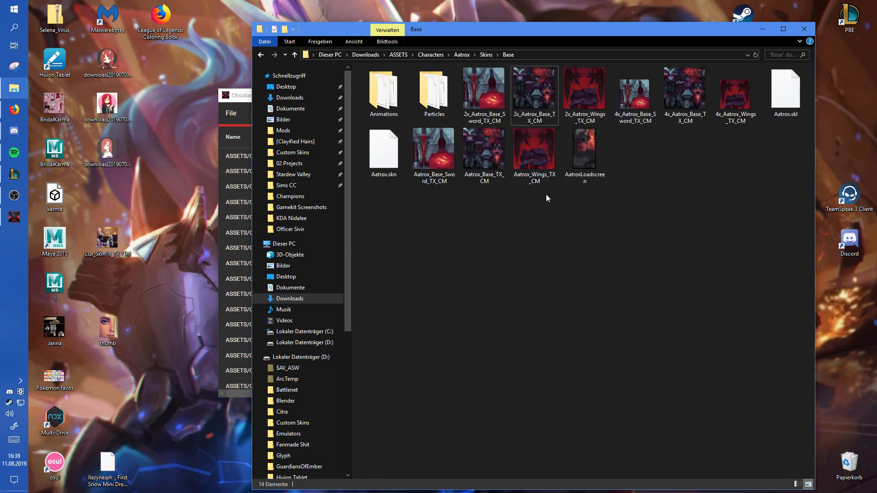
{"action": "left_click_drag", "start_coordinate": [546, 195], "coordinate": [444, 153]}
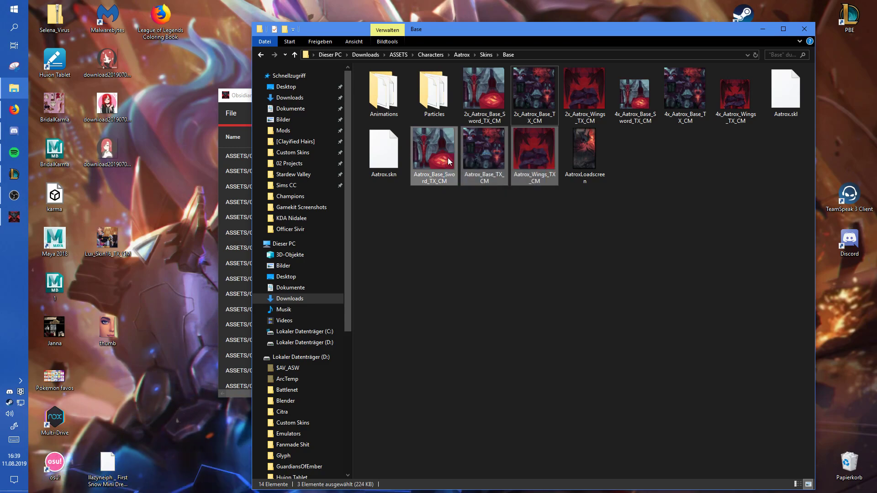
{"action": "left_click", "coordinate": [474, 226]}
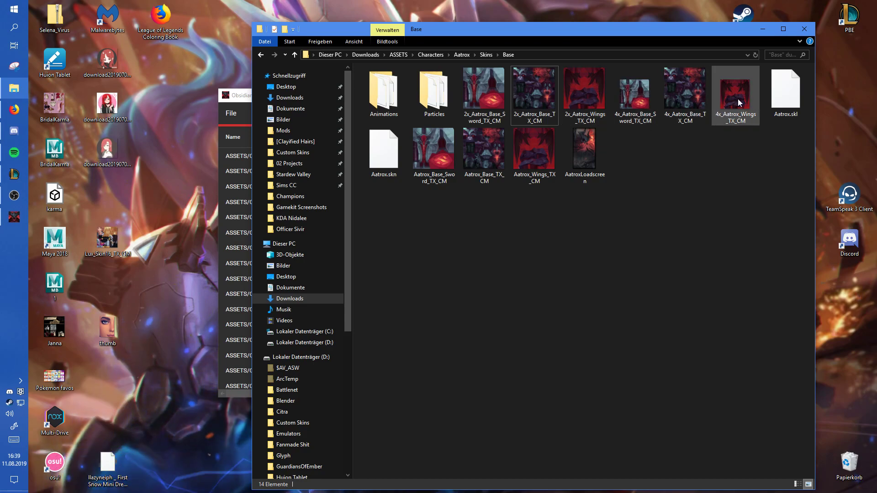
Open the Animations folder of Aatrox's base skin and look through its ANM files
{"action": "left_click", "coordinate": [393, 78]}
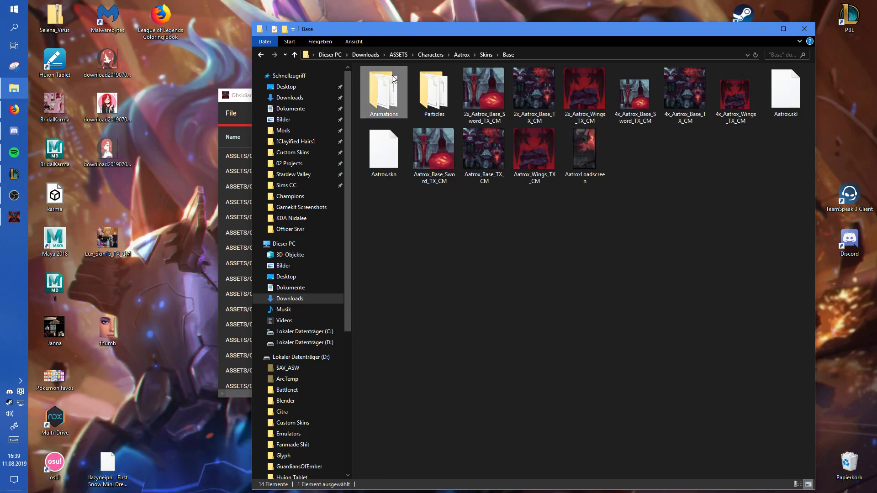
{"action": "double_click", "coordinate": [393, 78]}
{"action": "scroll", "coordinate": [594, 186], "scroll_direction": "down", "scroll_amount": 16}
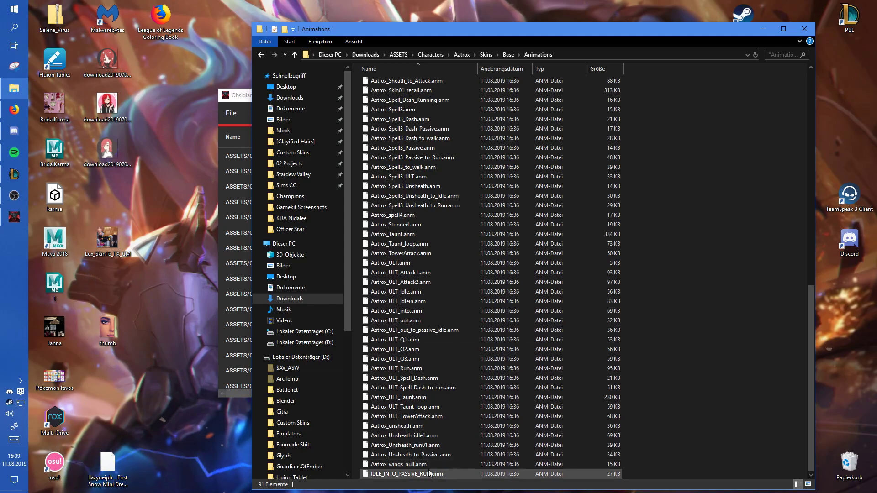
{"action": "scroll", "coordinate": [456, 432], "scroll_direction": "up", "scroll_amount": 10}
Return to the Base folder, open Particles and look through Aatrox's particle textures and meshes
{"action": "left_click", "coordinate": [507, 55]}
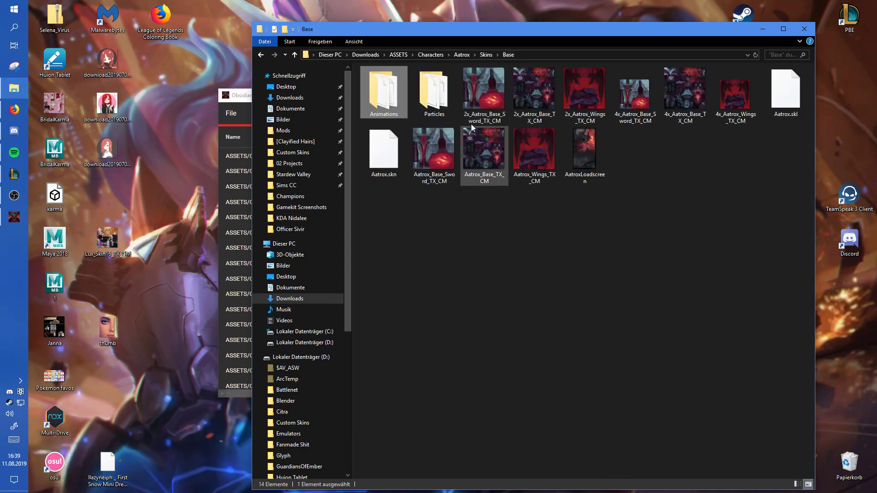
{"action": "double_click", "coordinate": [441, 98]}
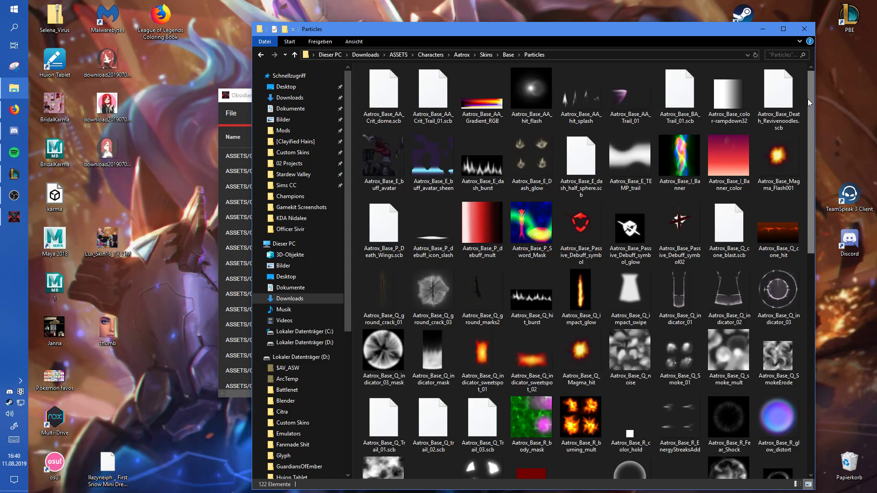
{"action": "left_click_drag", "start_coordinate": [813, 111], "coordinate": [811, 348]}
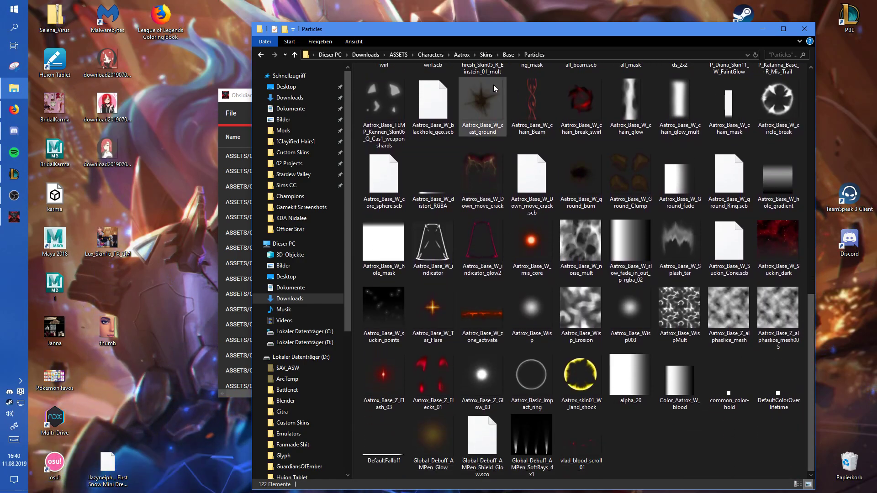
Go back from Base to Aatrox's Skins folder, open Skin01, and view the textures in its Particles folder
{"action": "left_click", "coordinate": [508, 56]}
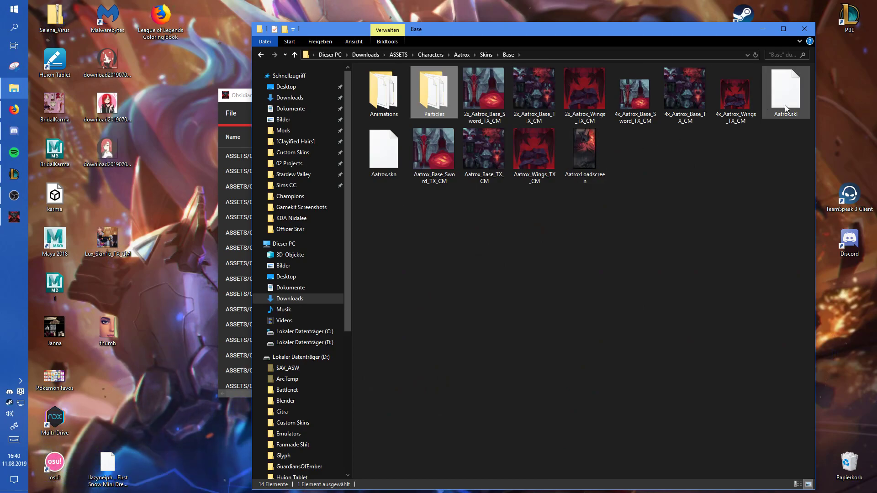
{"action": "left_click", "coordinate": [486, 54]}
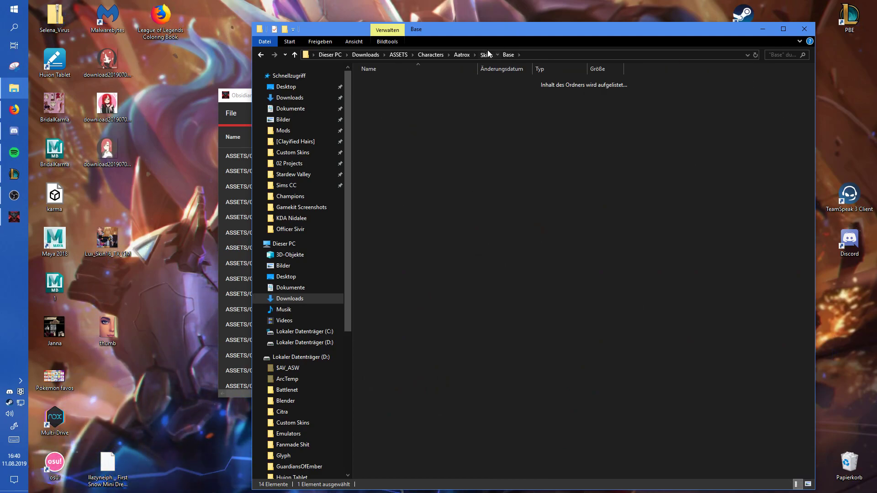
{"action": "double_click", "coordinate": [396, 94]}
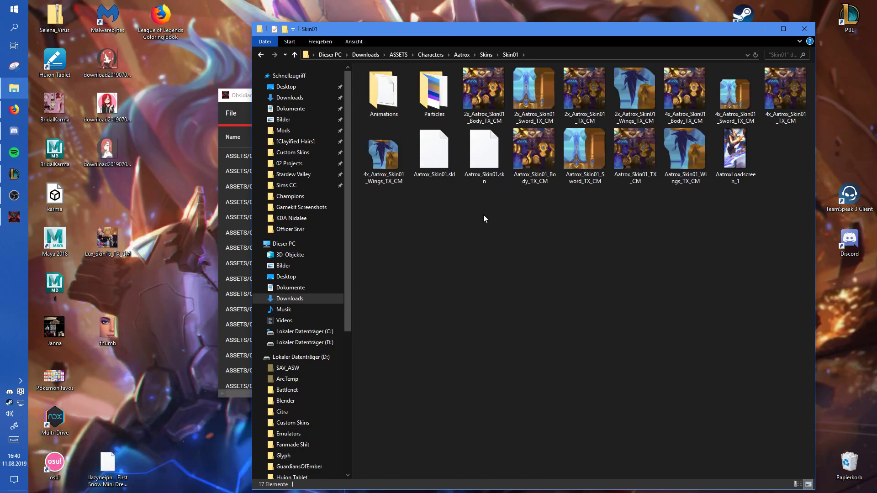
{"action": "double_click", "coordinate": [421, 111]}
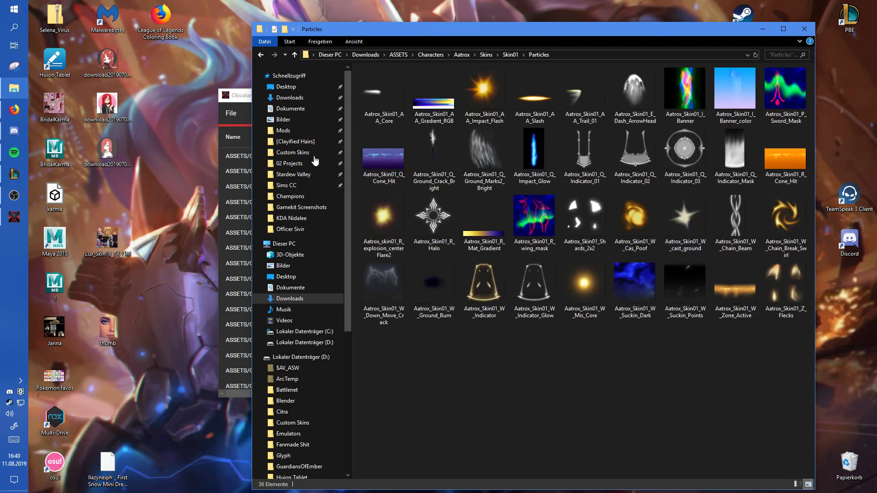
Return to Aatrox's Skins folder and open Skin08 to view its textures and model files
{"action": "left_click", "coordinate": [511, 55]}
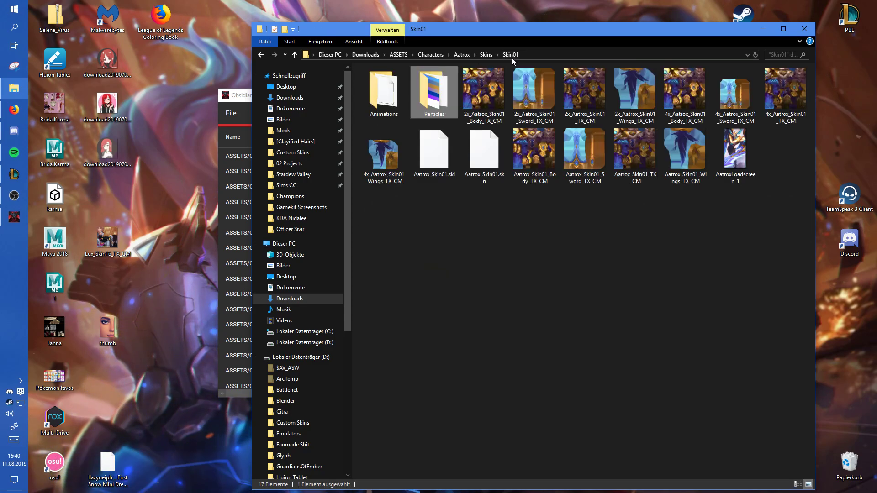
{"action": "left_click", "coordinate": [483, 54]}
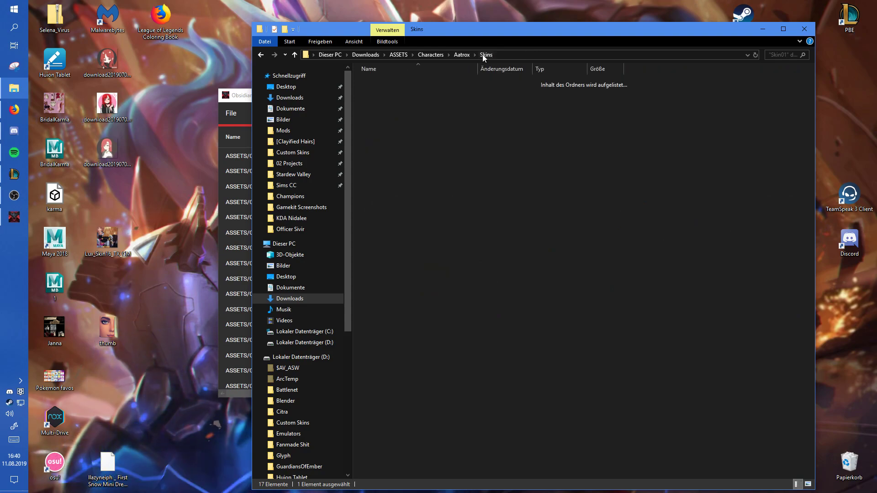
{"action": "double_click", "coordinate": [393, 159]}
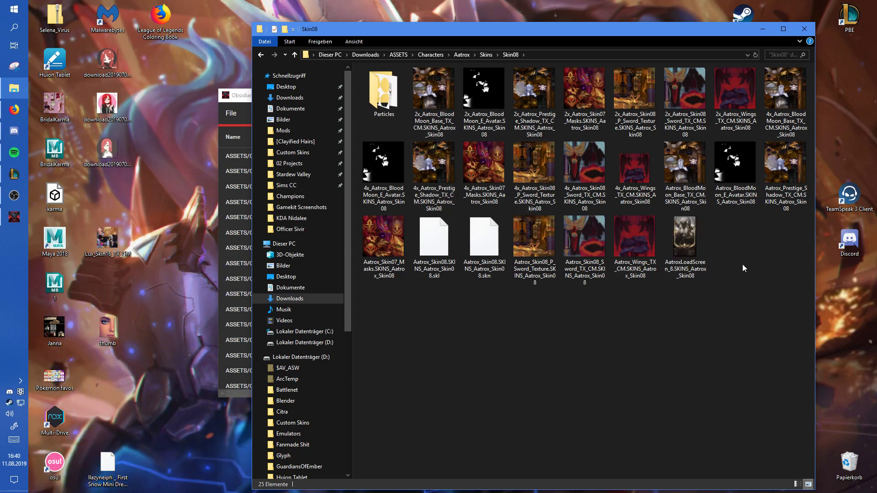
Return to the Skins folder, open Skin07, and look through the textures and meshes in its Particles folder
{"action": "left_click", "coordinate": [486, 55]}
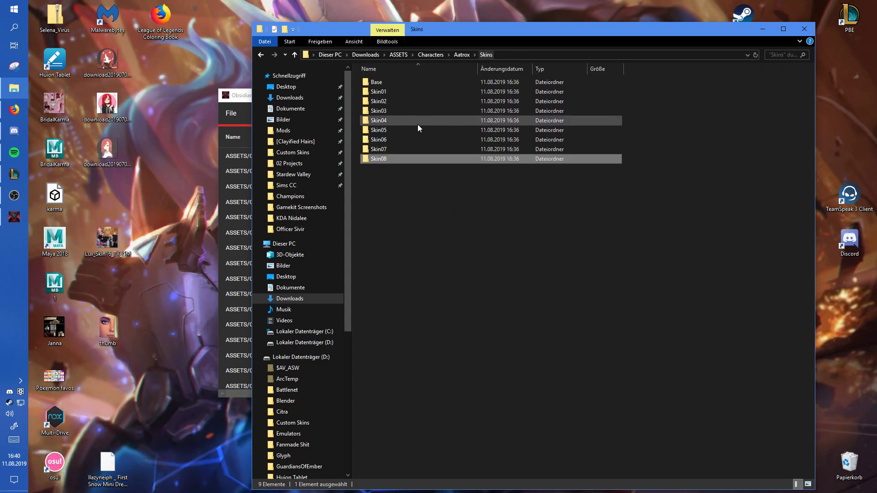
{"action": "double_click", "coordinate": [399, 148]}
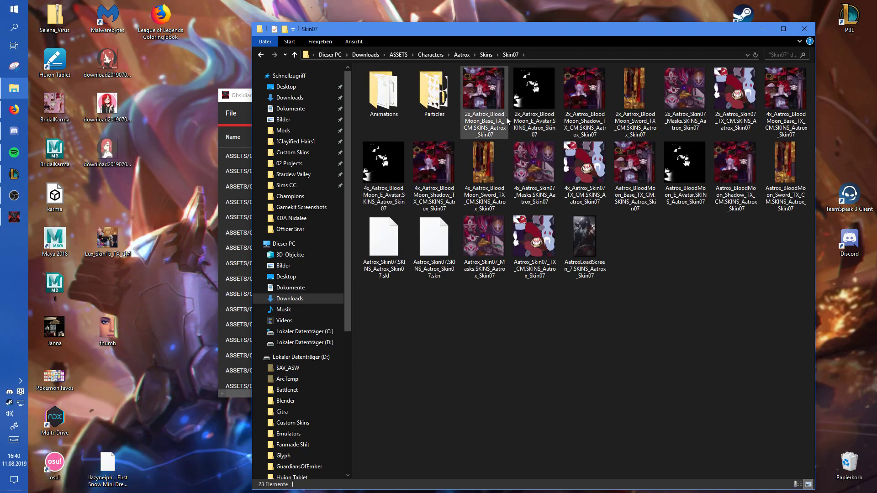
{"action": "double_click", "coordinate": [448, 97]}
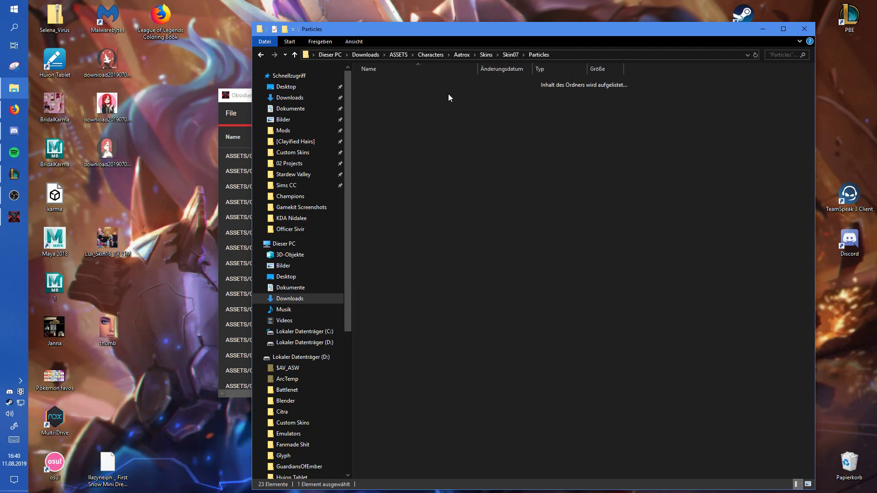
{"action": "scroll", "coordinate": [777, 160], "scroll_direction": "down", "scroll_amount": 10}
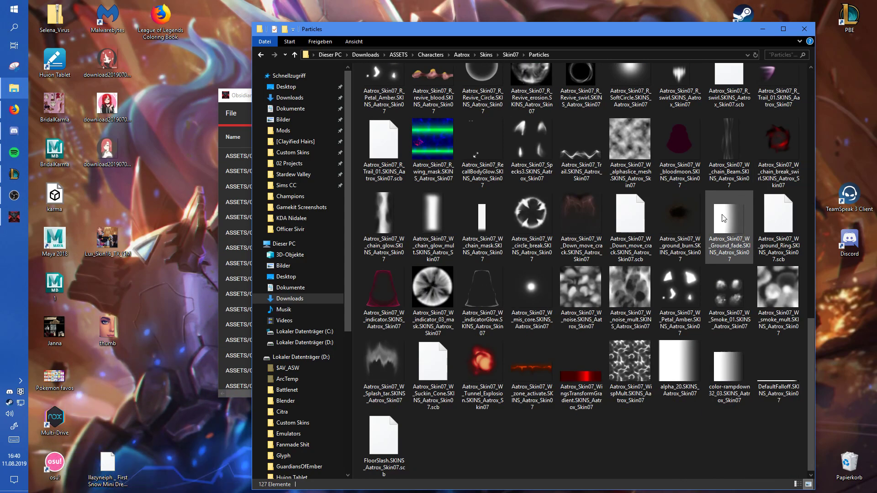
{"action": "scroll", "coordinate": [637, 238], "scroll_direction": "up", "scroll_amount": 10}
Go back up through the Skin07, Skins, Aatrox, Characters and ASSETS folders to Downloads
{"action": "left_click", "coordinate": [505, 55]}
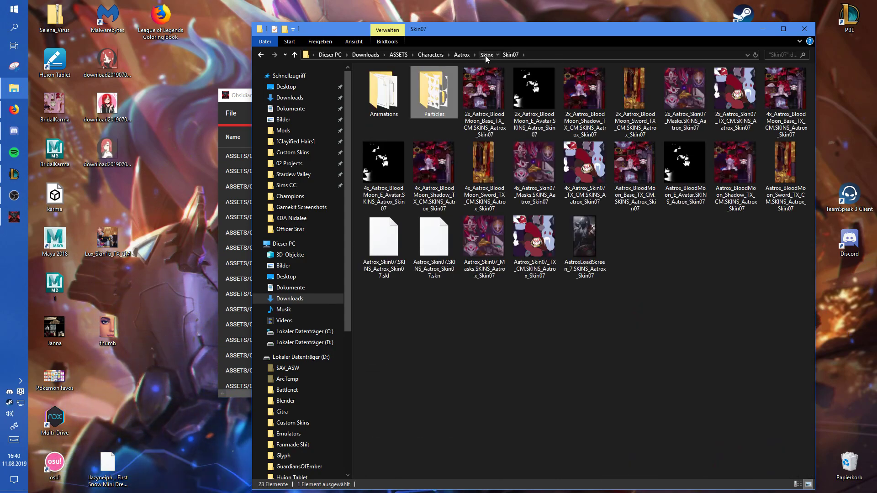
{"action": "left_click", "coordinate": [485, 54]}
{"action": "left_click", "coordinate": [460, 54]}
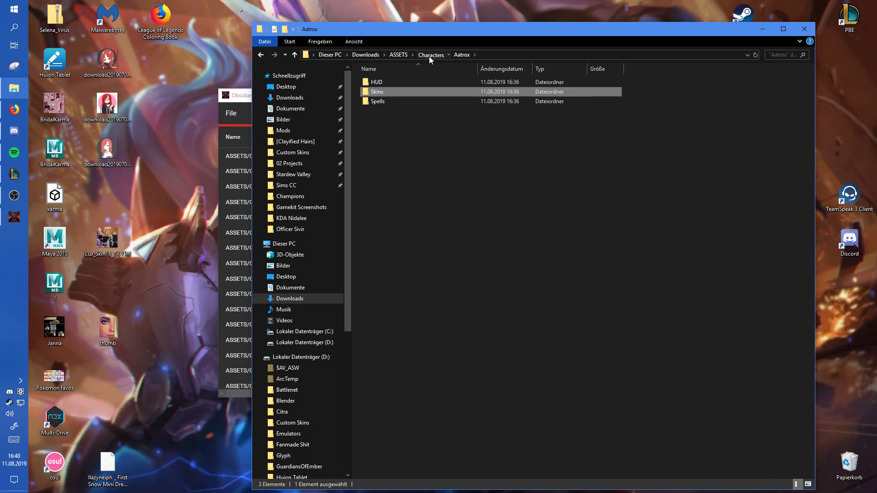
{"action": "left_click", "coordinate": [429, 57]}
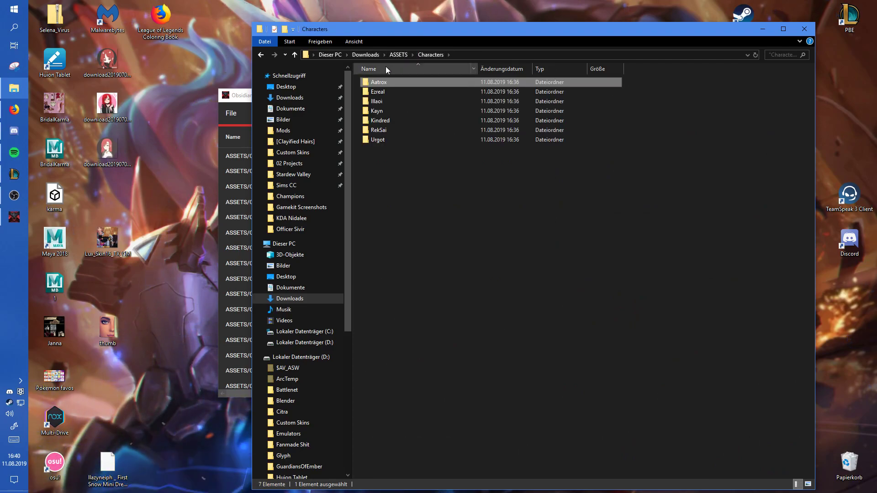
{"action": "left_click", "coordinate": [398, 55]}
{"action": "left_click", "coordinate": [365, 55]}
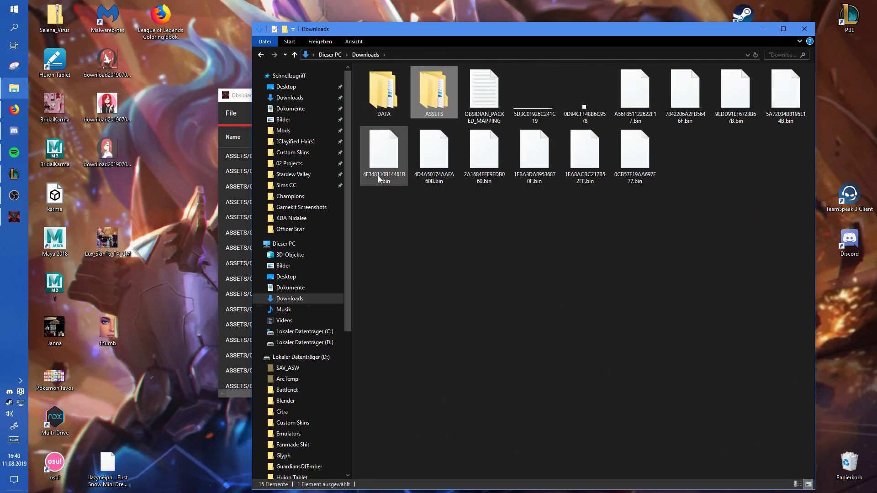
Open Aatrox's base skin folder inside the extracted ASSETS folder, following Characters, Aatrox, Skins and Base
{"action": "double_click", "coordinate": [438, 117]}
{"action": "double_click", "coordinate": [383, 82]}
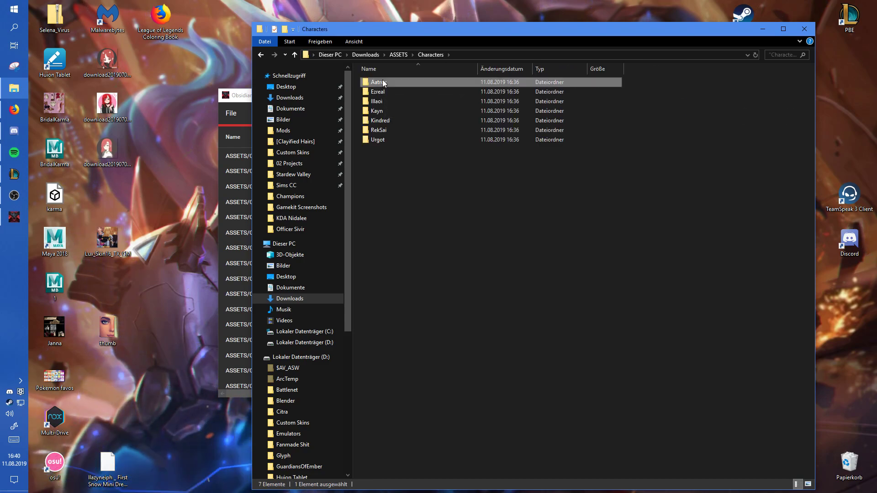
{"action": "double_click", "coordinate": [383, 83]}
{"action": "double_click", "coordinate": [387, 92]}
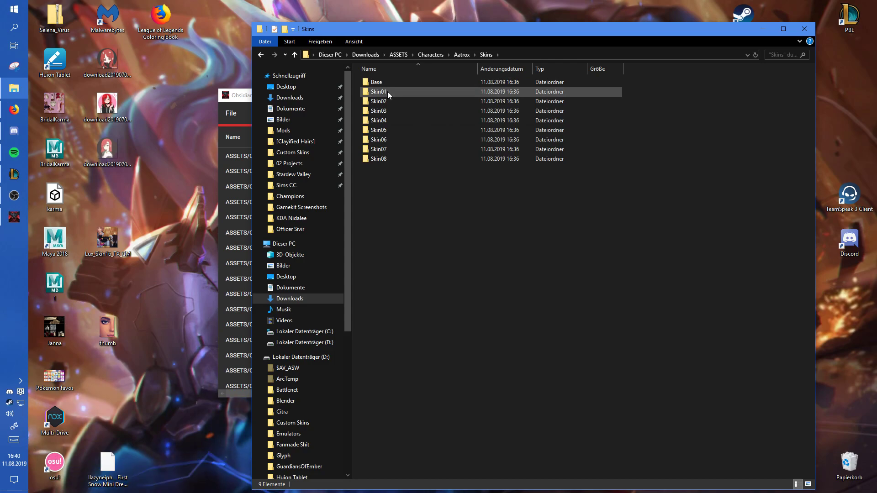
{"action": "double_click", "coordinate": [385, 82]}
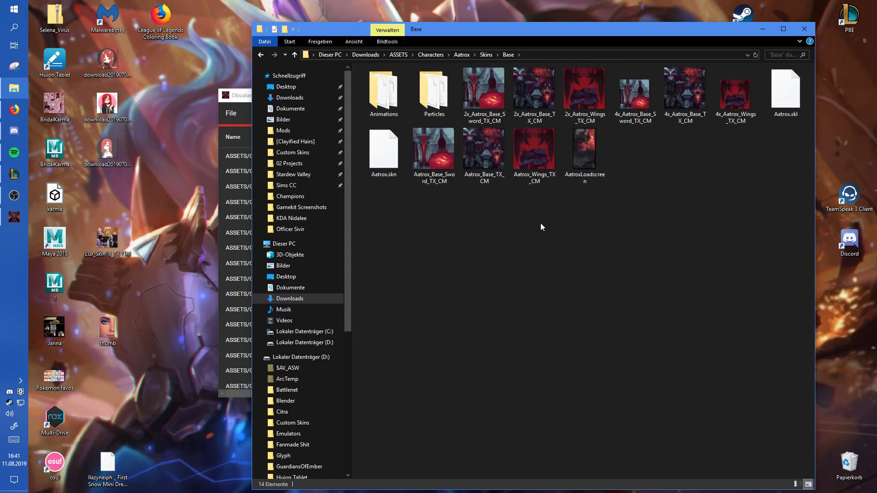